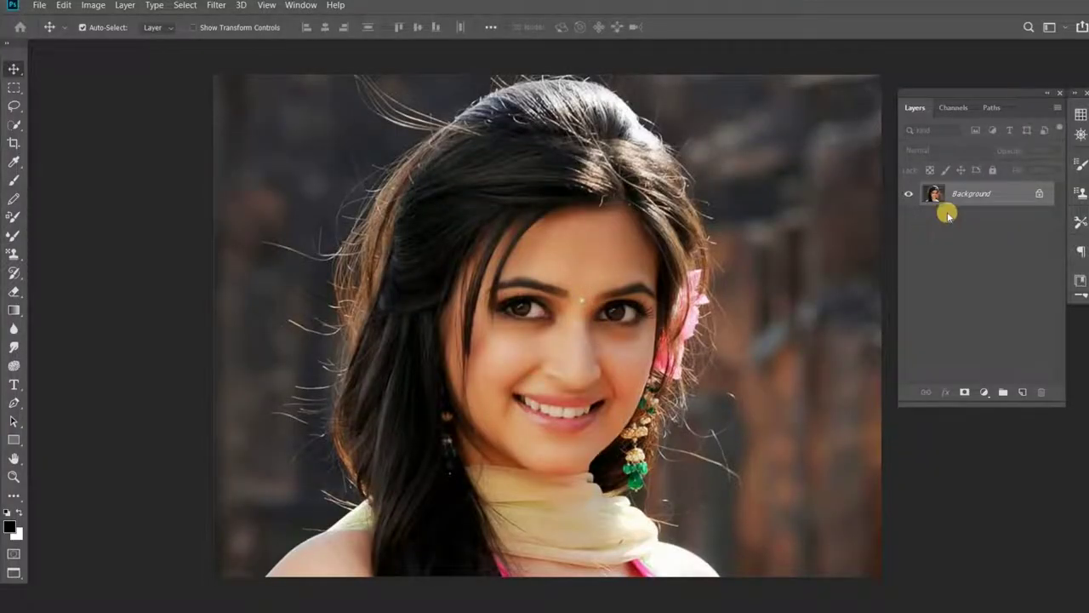
# - Duplicate the portrait's Background layer to create a Background copy layer
pyautogui.moveTo(942, 198); pyautogui.dragTo(1023, 378)
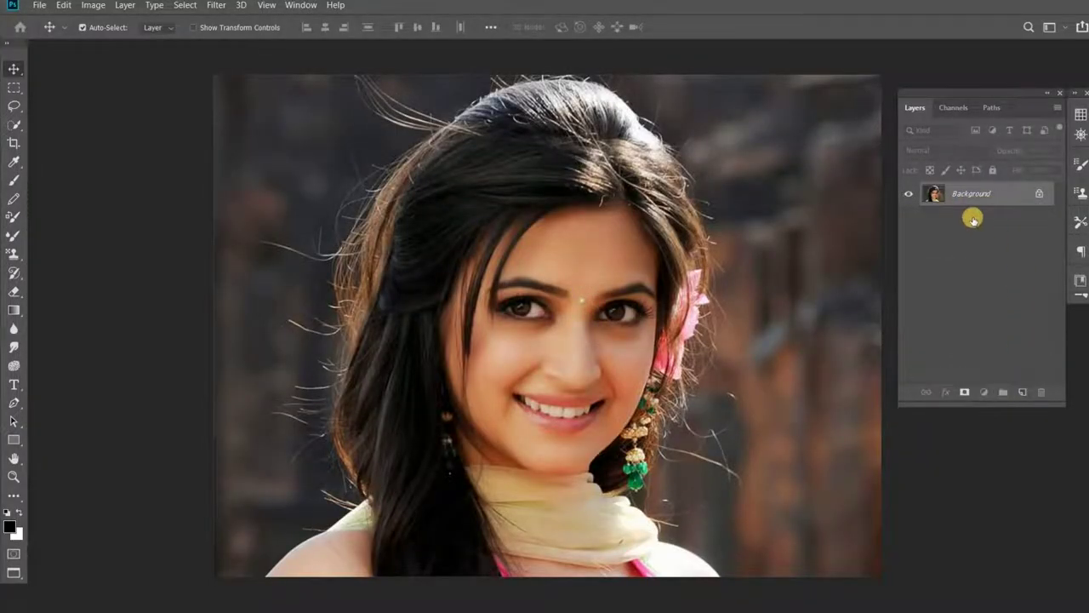
# - Open the Oil Paint filter and center its preview on the face at 67%
pyautogui.click(217, 5)
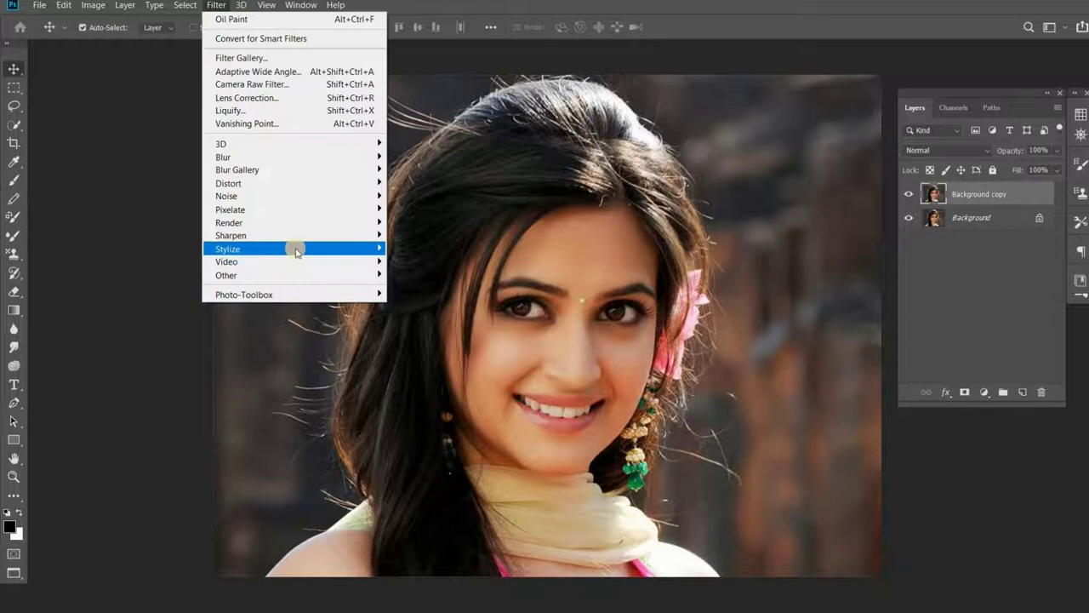
pyautogui.click(417, 299)
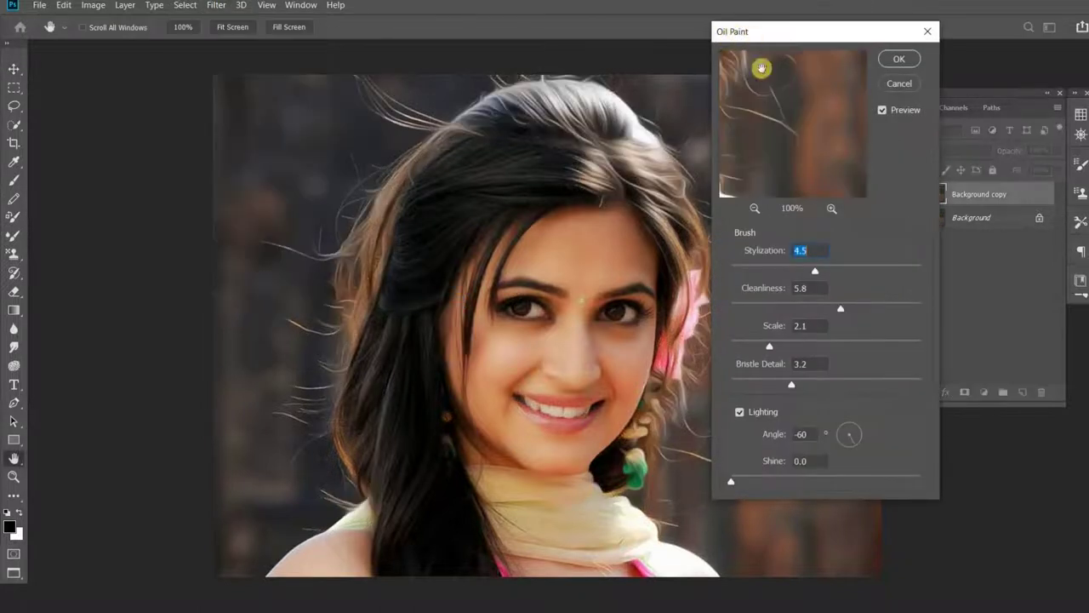
pyautogui.click(755, 207)
pyautogui.moveTo(763, 114); pyautogui.dragTo(739, 162)
pyautogui.click(831, 207)
pyautogui.moveTo(839, 127)
pyautogui.mouseDown()
pyautogui.moveTo(783, 161)
pyautogui.moveTo(801, 150)
pyautogui.mouseUp()
# - Apply Oil Paint: Stylization 3.9, Cleanliness 5.9, Scale 3.9, Bristle Detail 4.1, Shine 0; hide to compare
pyautogui.moveTo(814, 271); pyautogui.dragTo(803, 272)
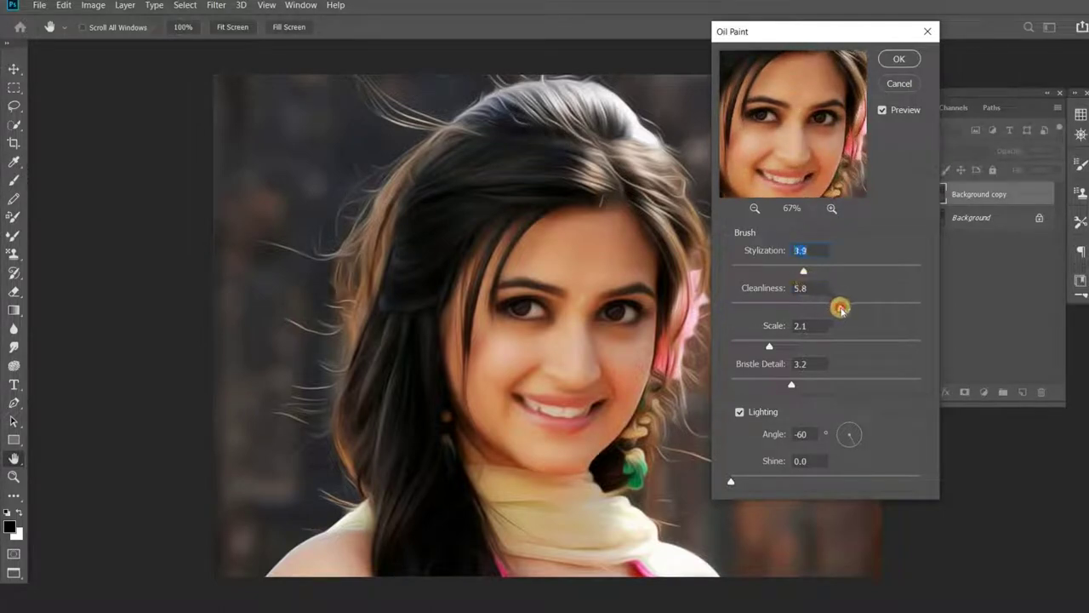
pyautogui.moveTo(841, 310); pyautogui.dragTo(842, 308)
pyautogui.moveTo(769, 345); pyautogui.dragTo(803, 345)
pyautogui.moveTo(791, 384)
pyautogui.mouseDown()
pyautogui.moveTo(753, 391)
pyautogui.moveTo(809, 384)
pyautogui.mouseUp()
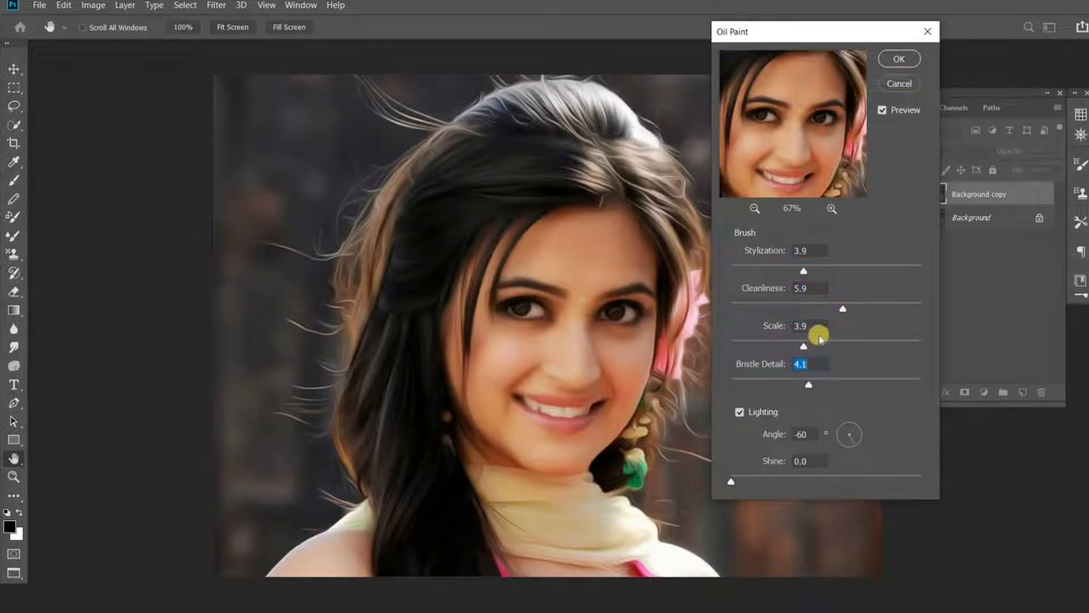
pyautogui.moveTo(733, 481); pyautogui.dragTo(772, 473)
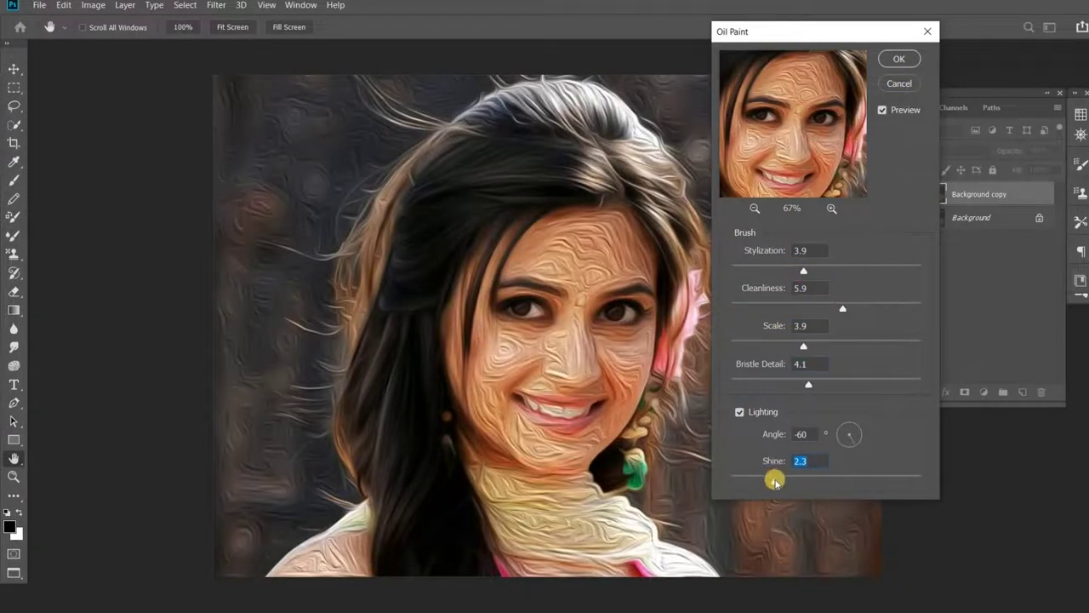
pyautogui.click(898, 58)
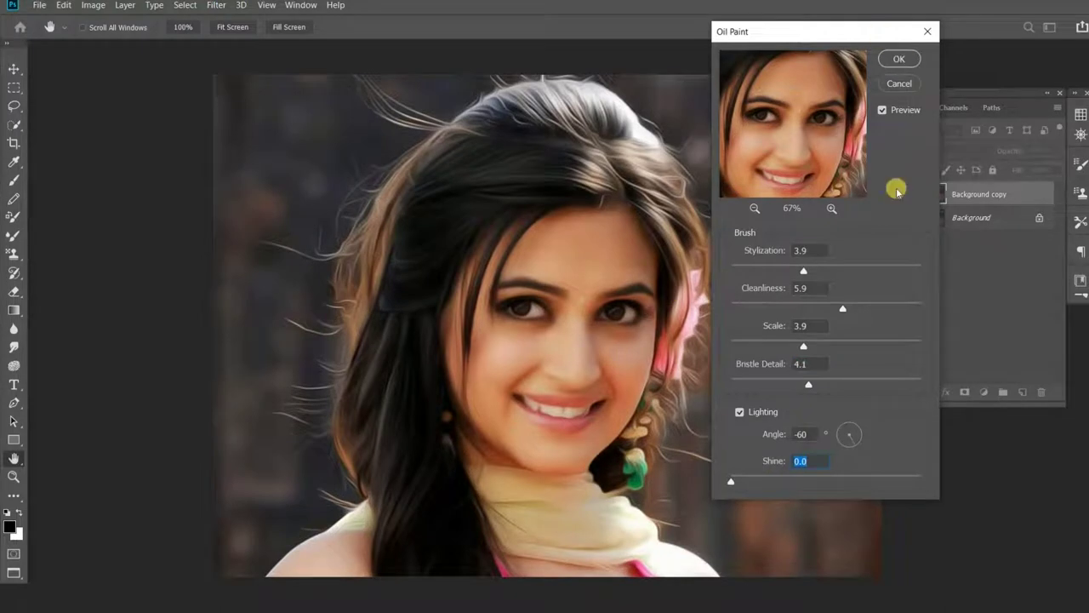
pyautogui.click(909, 194)
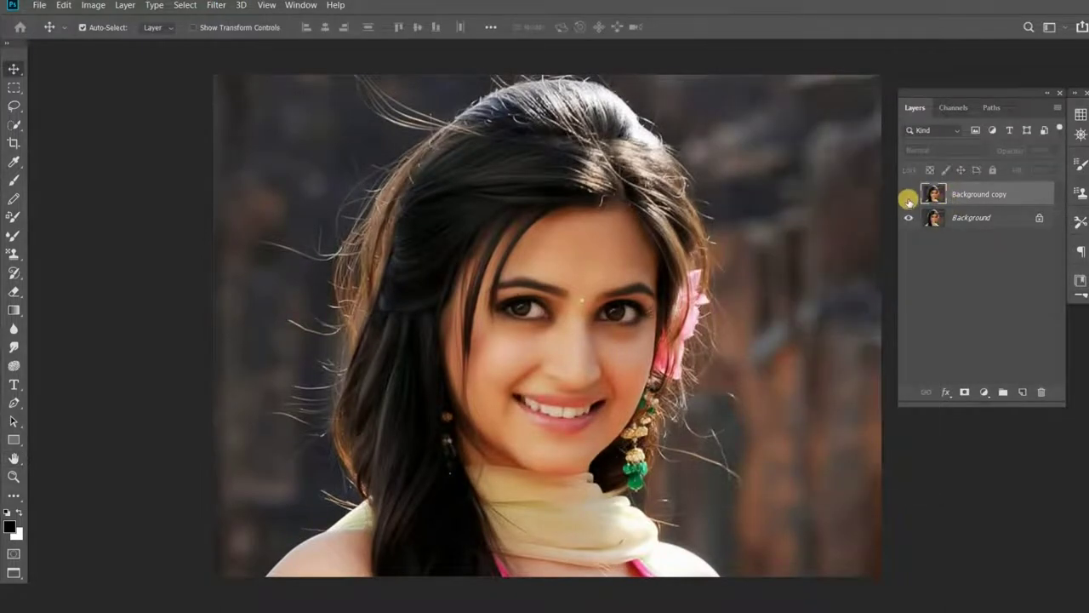
# - Show the oil-paint layer again and erase it over both eyes at close zoom
pyautogui.click(909, 194)
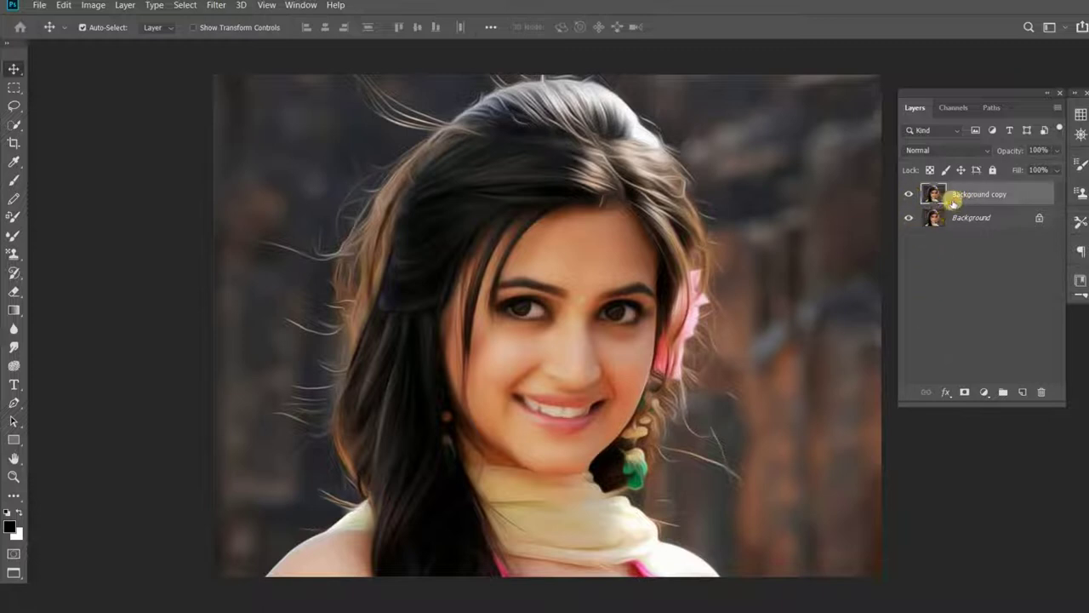
pyautogui.click(13, 291)
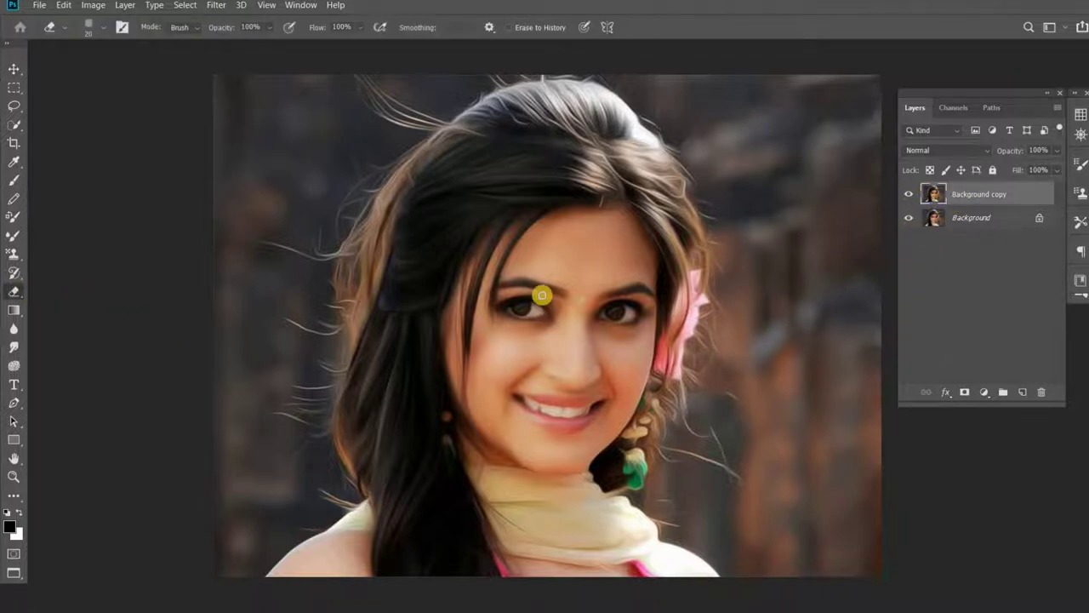
pyautogui.hotkey('ctrl', '+')
pyautogui.scroll(-3, 496, 212)
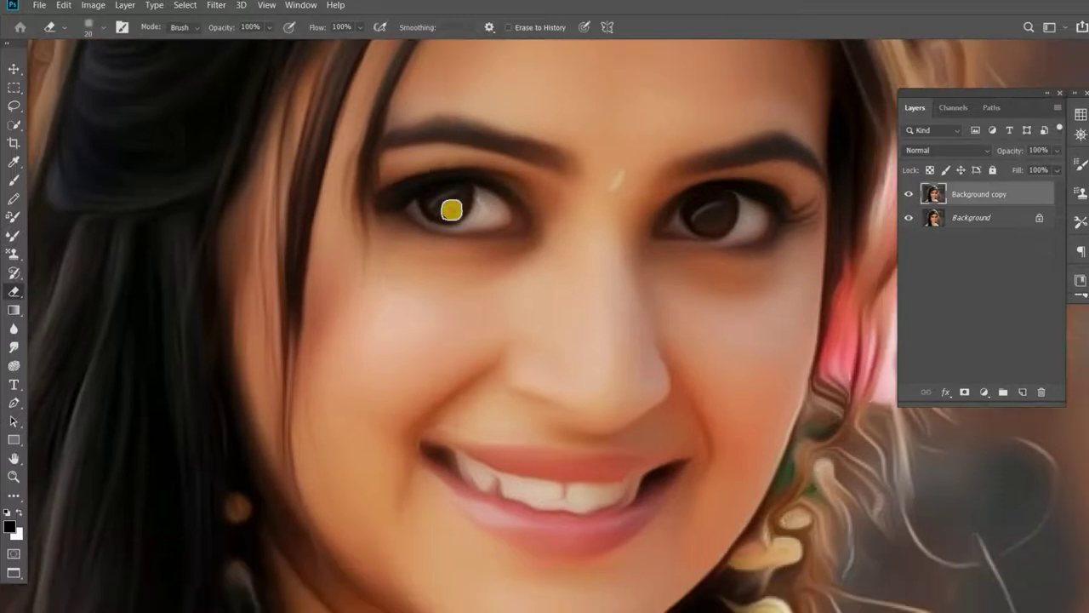
pyautogui.moveTo(441, 213)
pyautogui.mouseDown()
pyautogui.moveTo(479, 206)
pyautogui.moveTo(468, 212)
pyautogui.mouseUp()
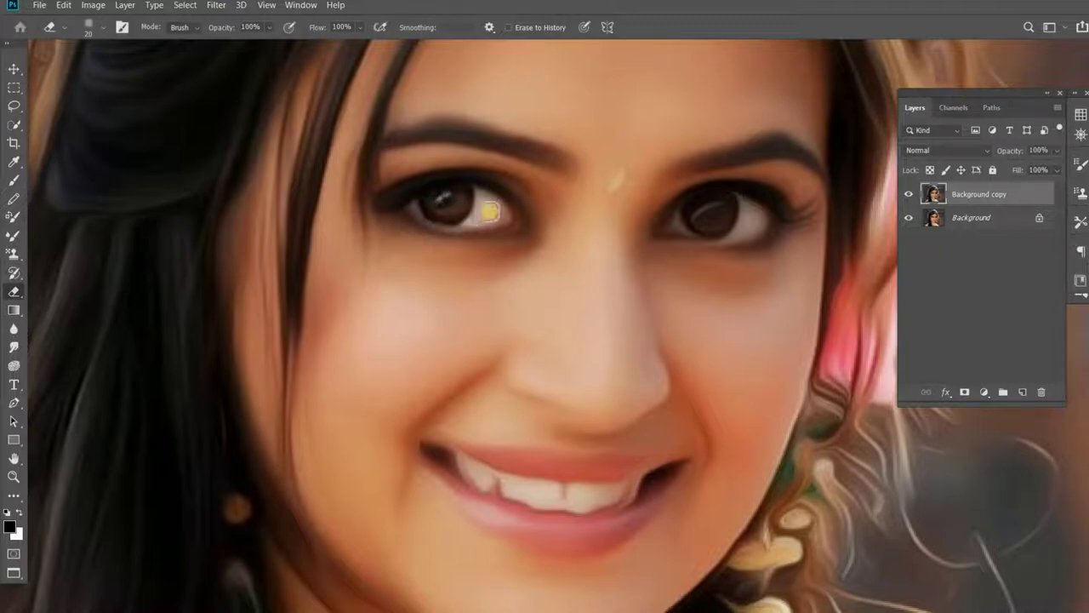
pyautogui.moveTo(720, 221)
pyautogui.mouseDown()
pyautogui.moveTo(685, 222)
pyautogui.moveTo(729, 226)
pyautogui.moveTo(746, 212)
pyautogui.mouseUp()
# - Erase the oil paint over the upper lip to reveal the sharper mouth and teeth
pyautogui.moveTo(477, 464)
pyautogui.mouseDown()
pyautogui.moveTo(445, 389)
pyautogui.moveTo(499, 424)
pyautogui.moveTo(603, 418)
pyautogui.moveTo(445, 433)
pyautogui.mouseUp()
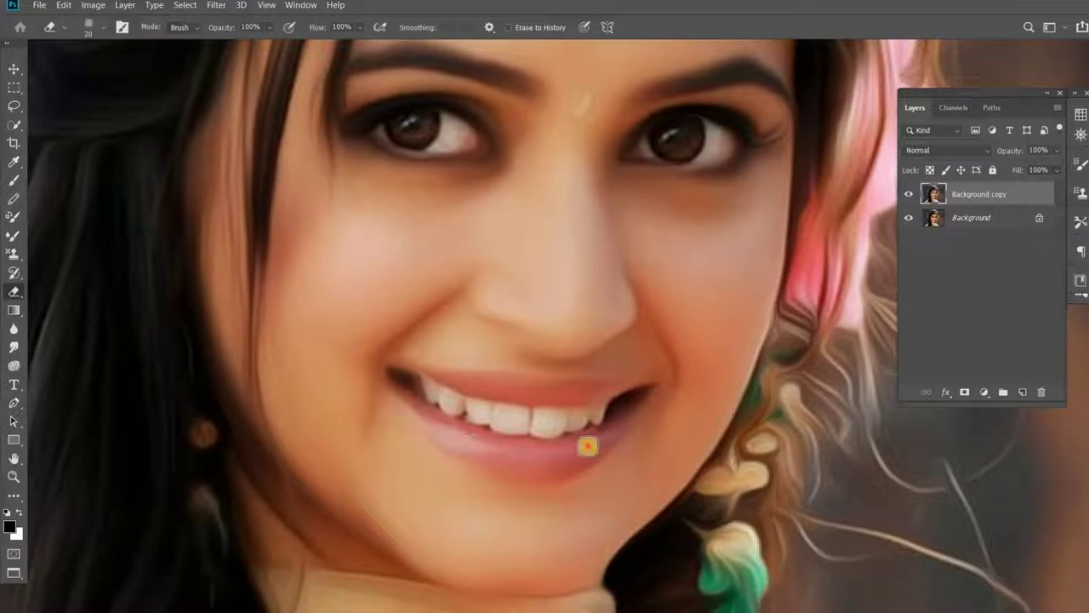
pyautogui.moveTo(627, 386)
pyautogui.mouseDown()
pyautogui.moveTo(511, 389)
pyautogui.moveTo(397, 367)
pyautogui.moveTo(439, 415)
pyautogui.moveTo(413, 384)
pyautogui.mouseUp()
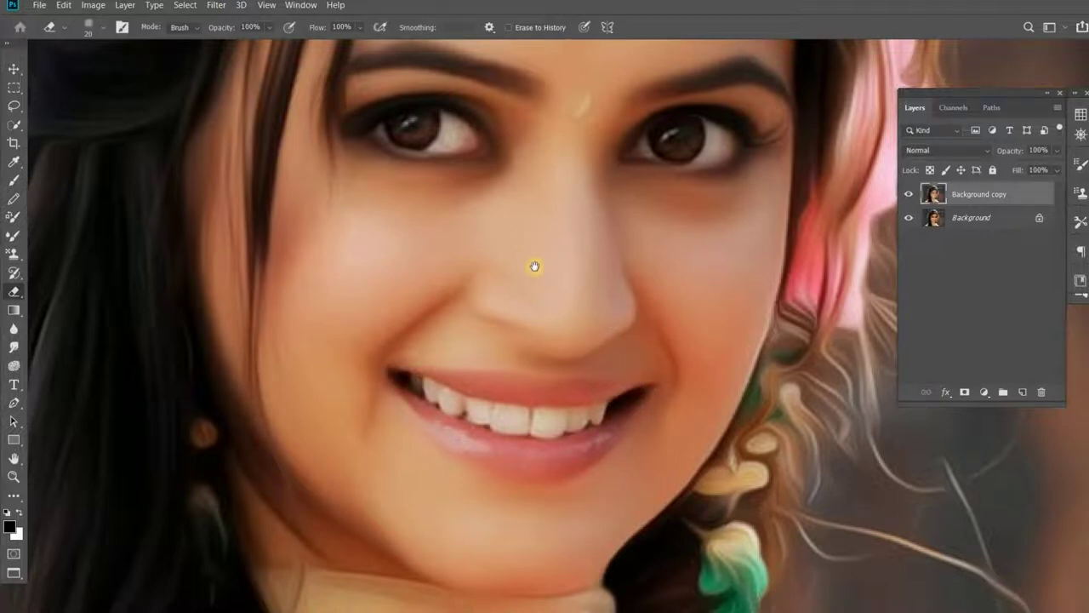
pyautogui.moveTo(534, 267); pyautogui.dragTo(543, 295)
# - Select the Smudge tool with the Smudge Brush preset and review its Brush Tip Shape
pyautogui.click(14, 346)
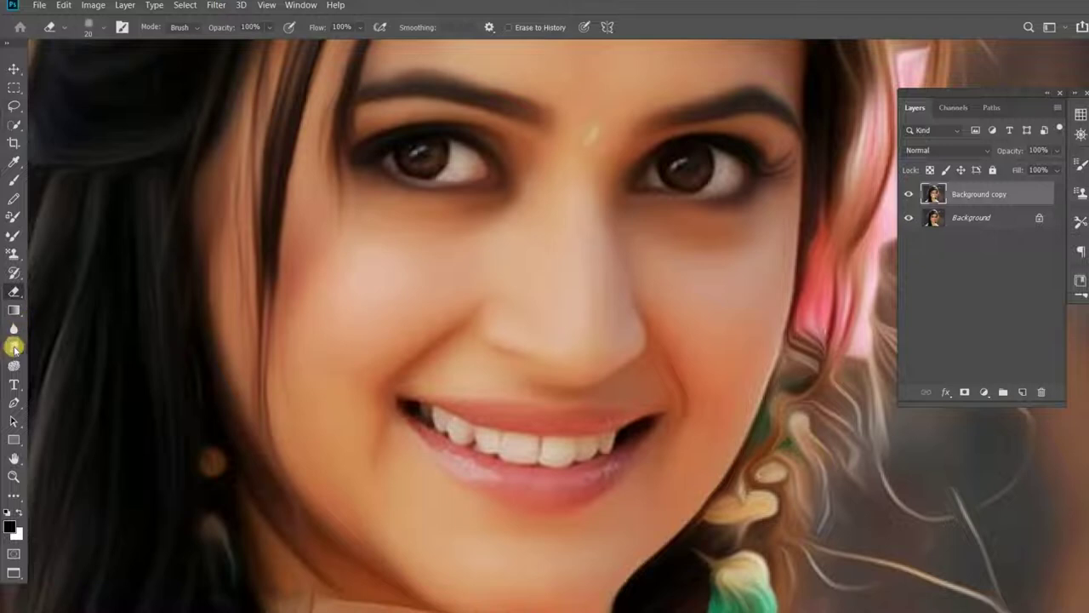
pyautogui.click(108, 30)
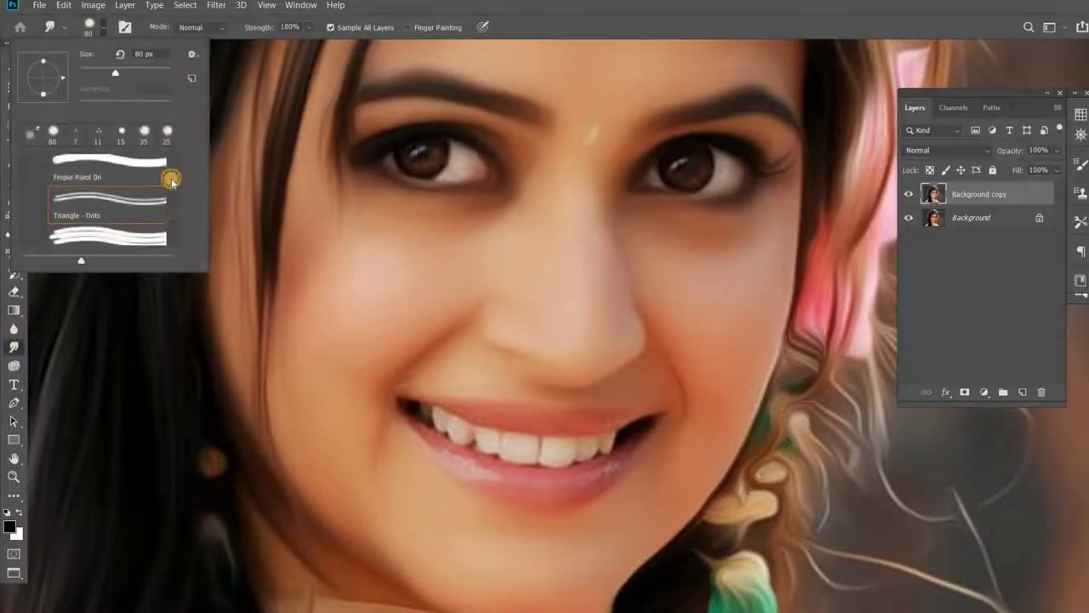
pyautogui.click(91, 200)
pyautogui.click(124, 28)
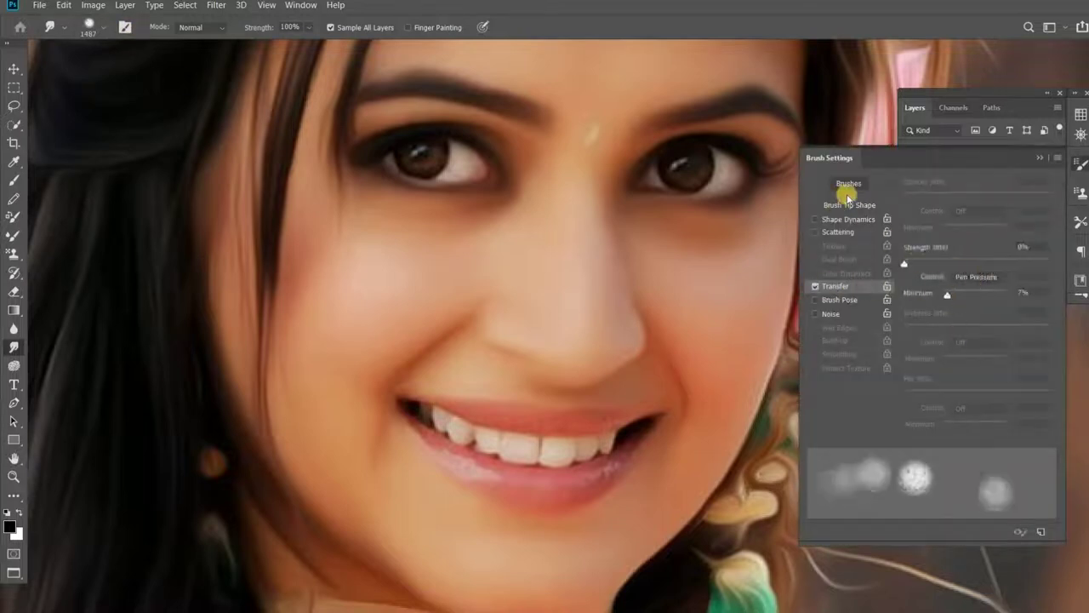
pyautogui.click(864, 206)
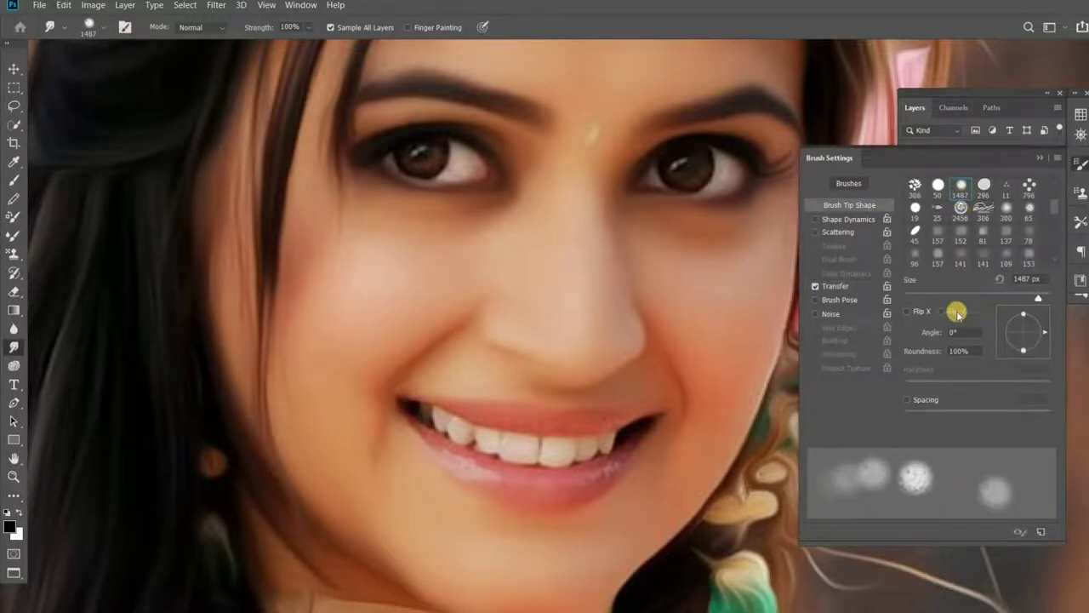
pyautogui.click(1040, 158)
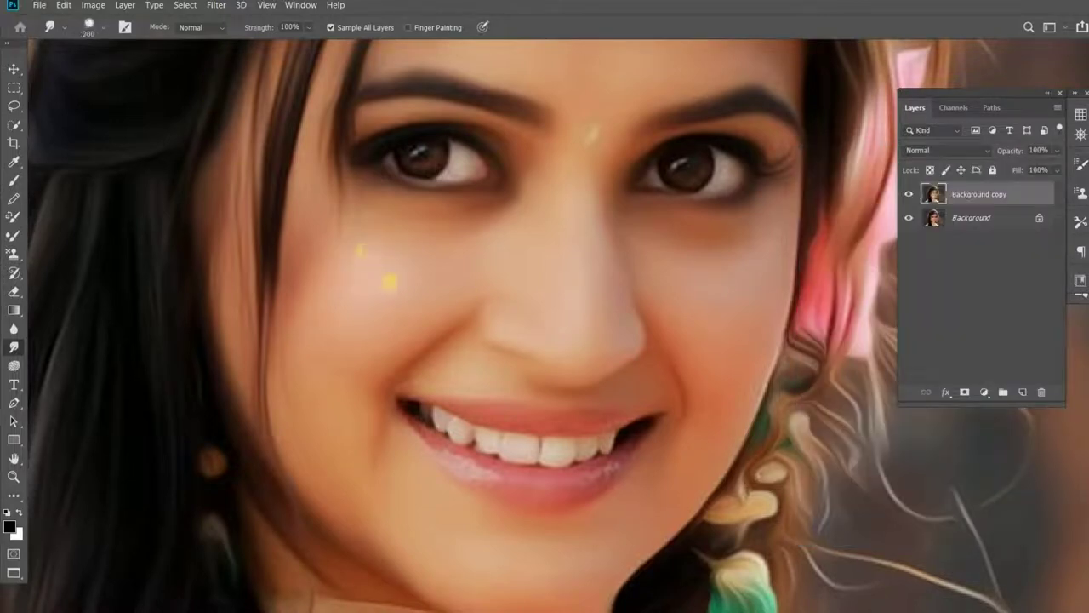
# - Lower the smudge strength to 22% and bring the eyes back into view
pyautogui.click(308, 27)
pyautogui.moveTo(316, 43); pyautogui.dragTo(275, 48)
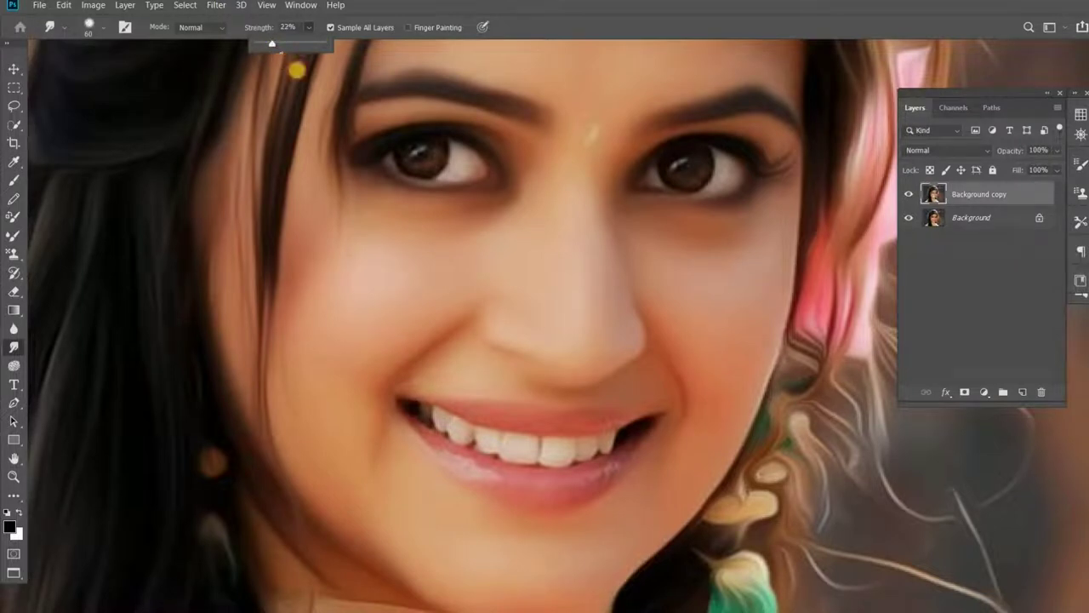
pyautogui.scroll(2, 522, 272)
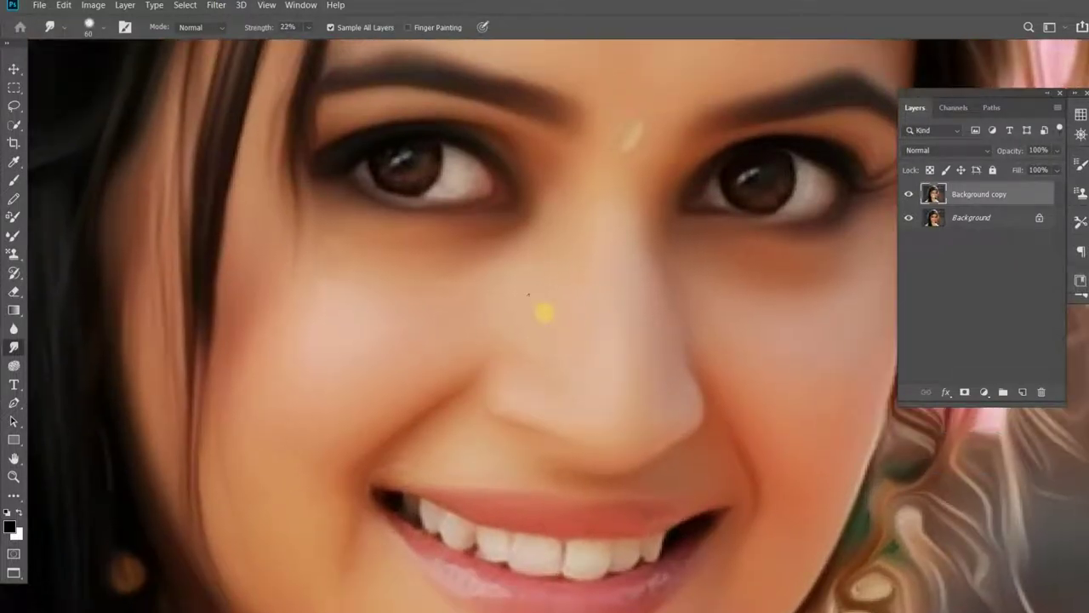
pyautogui.scroll(3, 574, 346)
pyautogui.scroll(1, 618, 194)
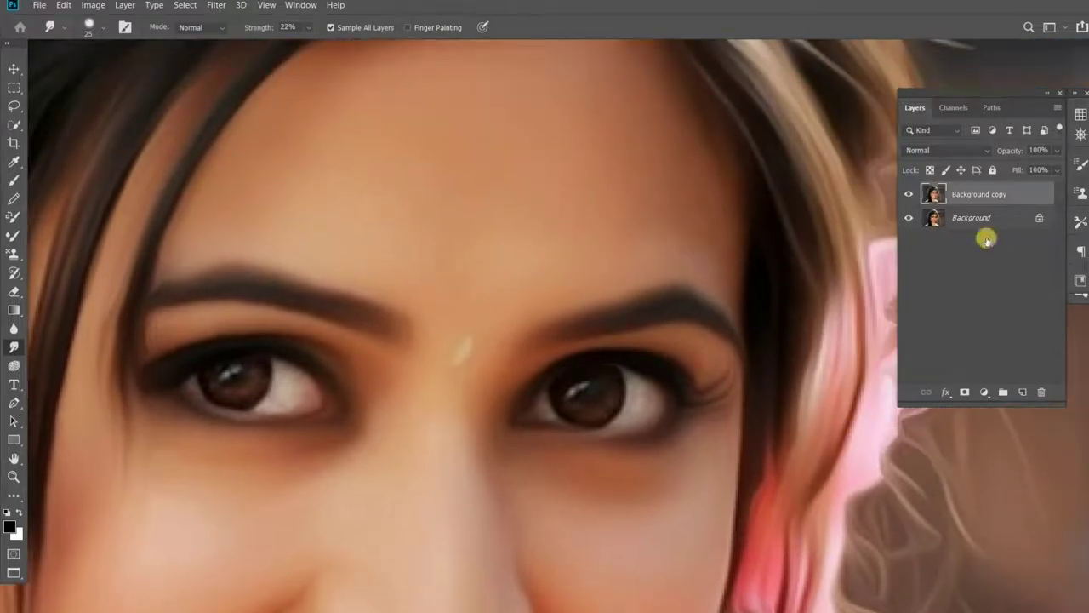
# - Add a new empty Layer 1 on top and adjust the smudge brush size
pyautogui.click(1022, 391)
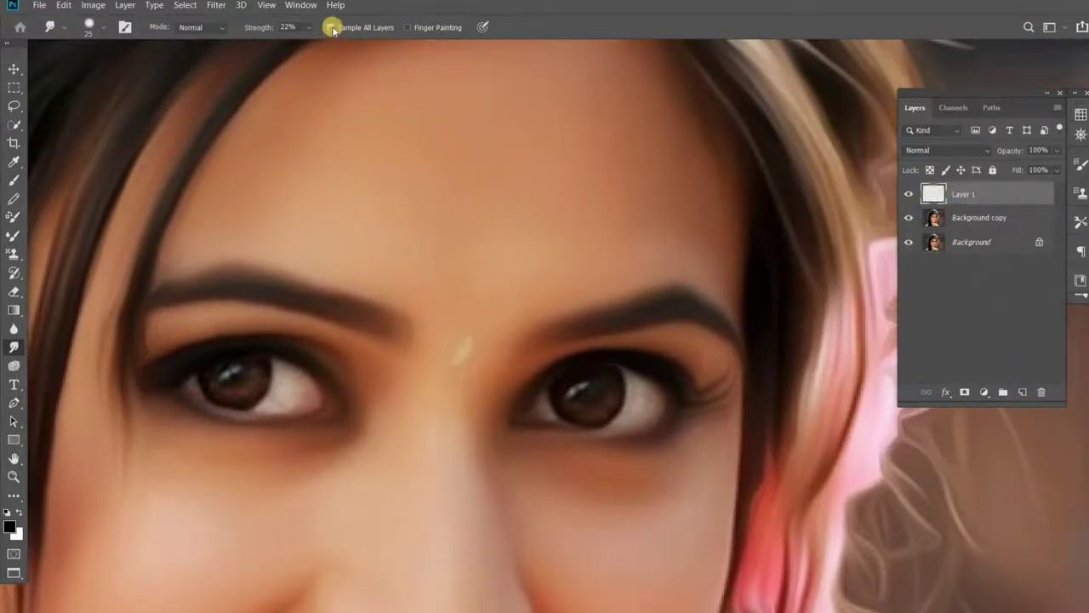
pyautogui.scroll(-1, 663, 219)
pyautogui.press('[')
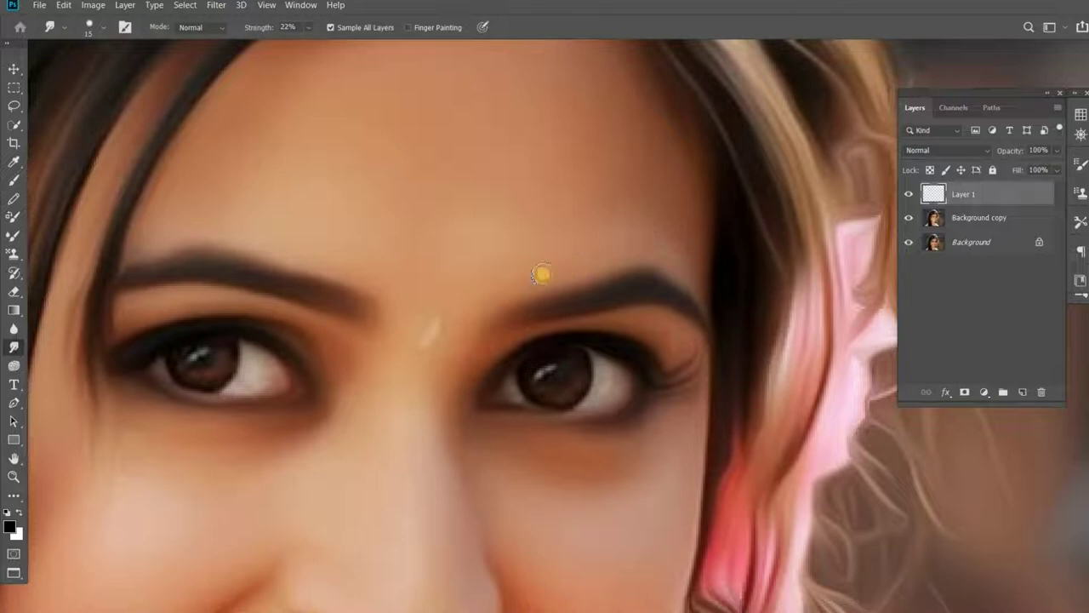
pyautogui.press(']')
pyautogui.scroll(3, 645, 187)
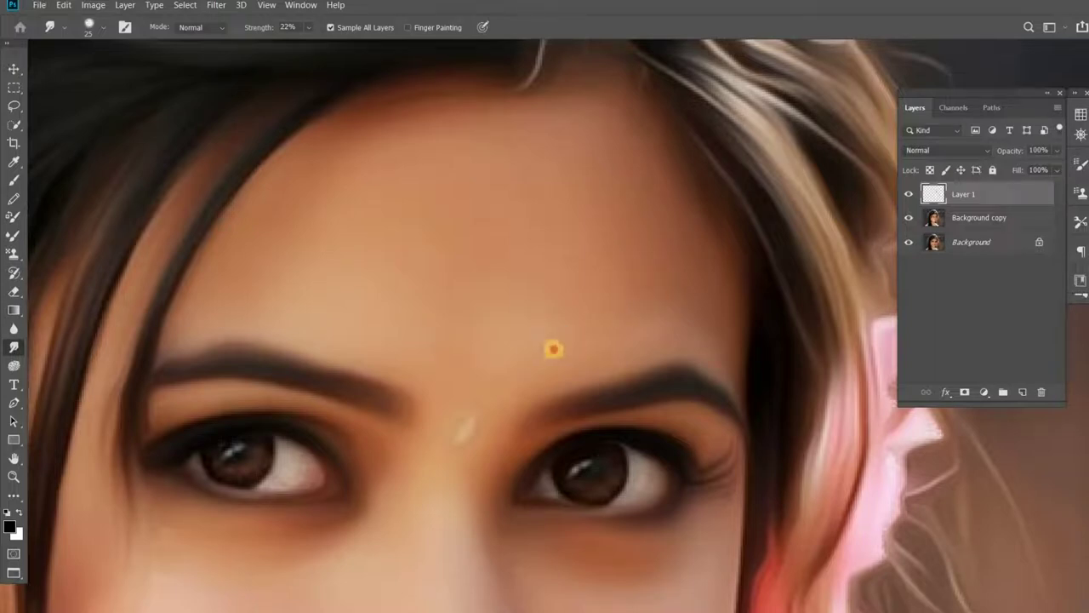
# - Smudge the forehead skin smooth from the brow up to the hairline
pyautogui.moveTo(511, 358); pyautogui.dragTo(581, 304)
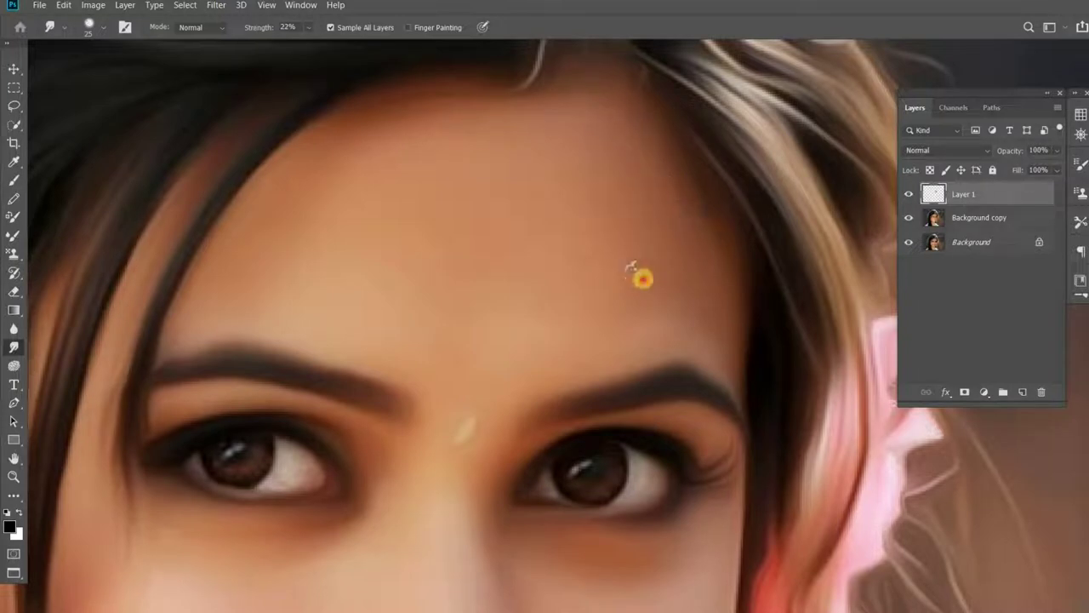
pyautogui.moveTo(669, 295); pyautogui.dragTo(583, 299)
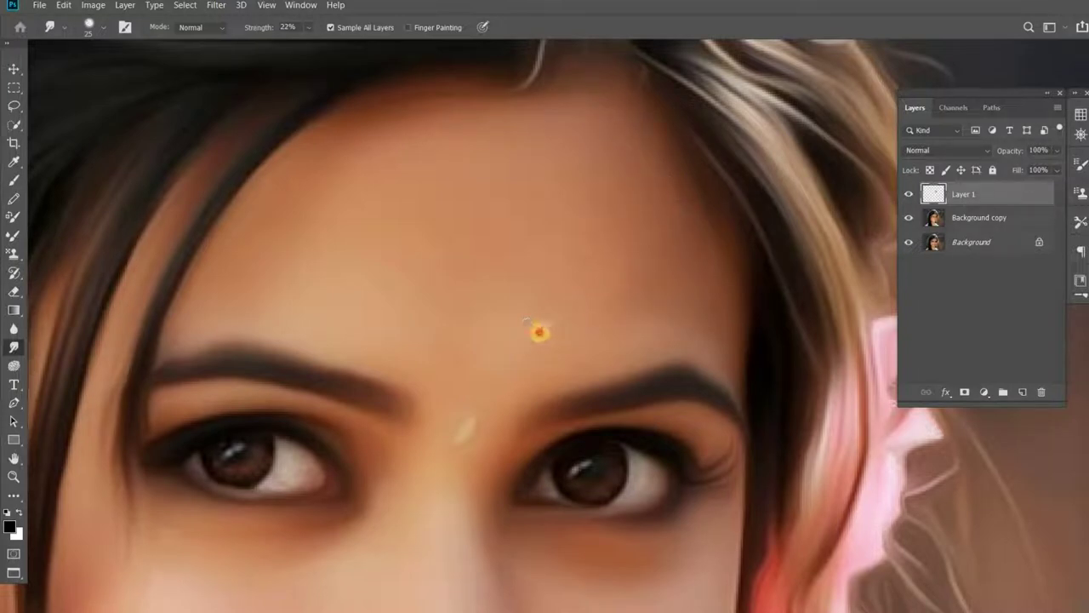
pyautogui.moveTo(617, 263)
pyautogui.mouseDown()
pyautogui.moveTo(604, 128)
pyautogui.moveTo(523, 119)
pyautogui.moveTo(335, 153)
pyautogui.moveTo(273, 205)
pyautogui.moveTo(228, 291)
pyautogui.mouseUp()
pyautogui.moveTo(402, 148); pyautogui.dragTo(495, 134)
pyautogui.moveTo(611, 245); pyautogui.dragTo(512, 130)
# - Brighten the white of the right eye and blend and darken its upper iris
pyautogui.keyDown('alt'); pyautogui.click(517, 116); pyautogui.keyUp('alt')
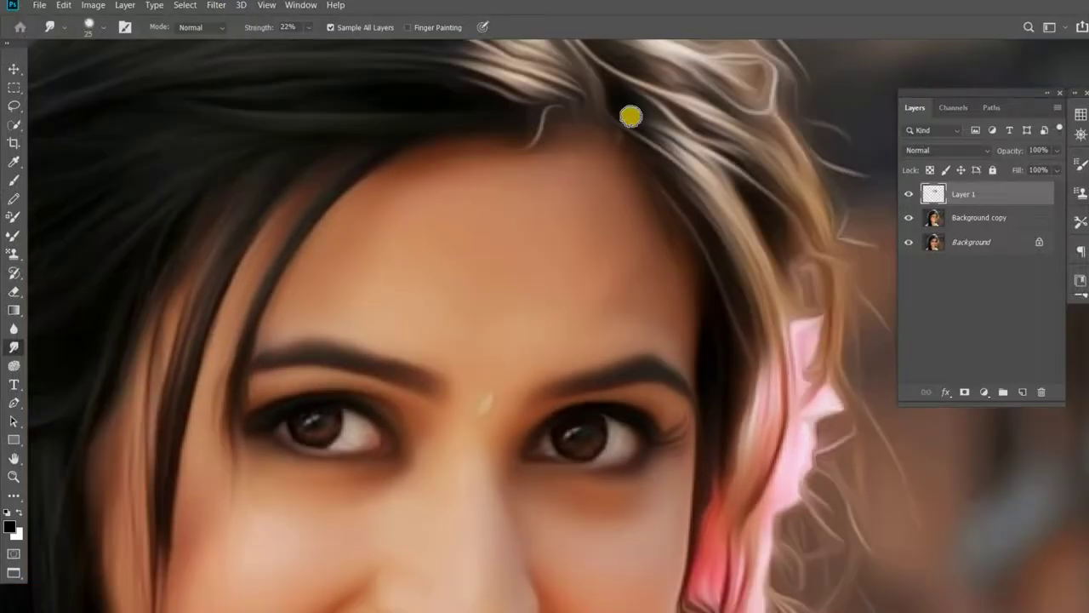
pyautogui.keyDown('alt'); pyautogui.click(629, 114); pyautogui.keyUp('alt')
pyautogui.moveTo(522, 252)
pyautogui.mouseDown()
pyautogui.moveTo(618, 236)
pyautogui.moveTo(590, 217)
pyautogui.mouseUp()
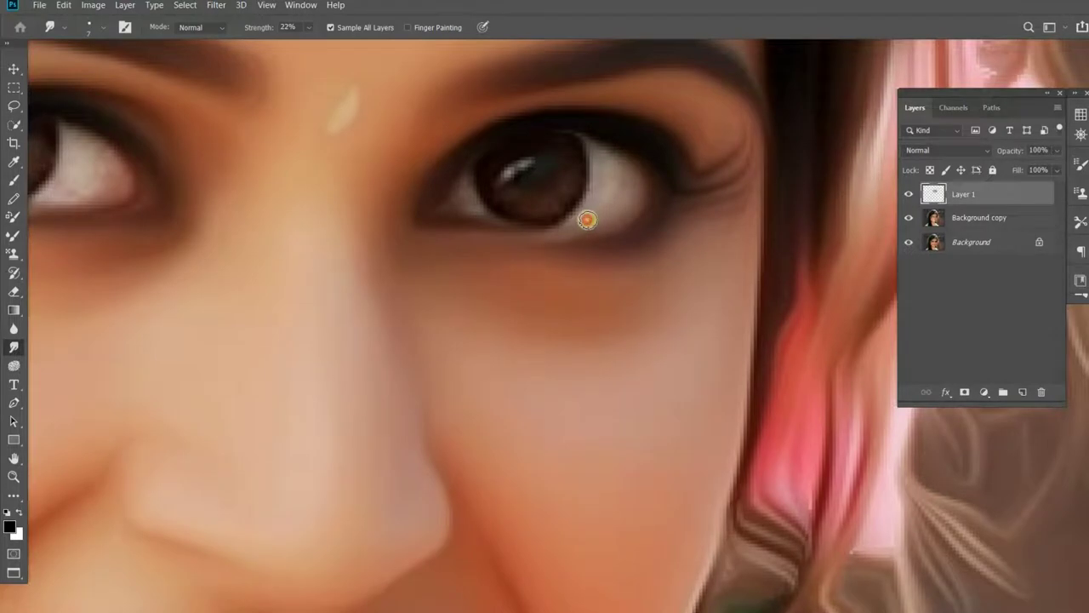
pyautogui.moveTo(627, 186); pyautogui.dragTo(616, 173)
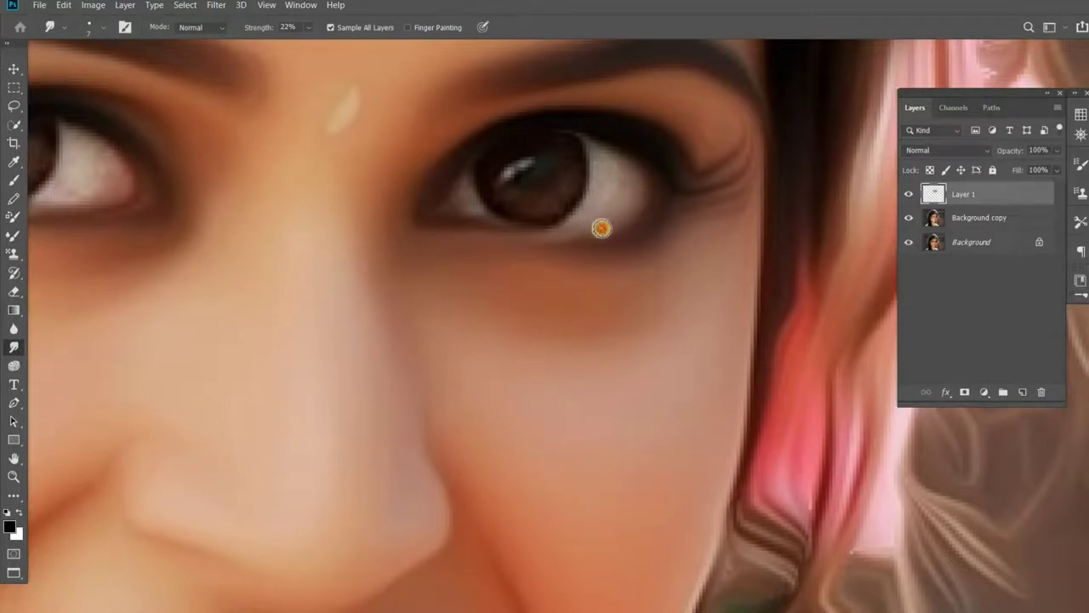
pyautogui.moveTo(601, 219)
pyautogui.mouseDown()
pyautogui.moveTo(501, 196)
pyautogui.moveTo(566, 192)
pyautogui.moveTo(562, 148)
pyautogui.moveTo(508, 175)
pyautogui.moveTo(530, 178)
pyautogui.moveTo(461, 207)
pyautogui.moveTo(484, 213)
pyautogui.moveTo(433, 212)
pyautogui.moveTo(462, 216)
pyautogui.moveTo(428, 202)
pyautogui.moveTo(473, 156)
pyautogui.moveTo(518, 194)
pyautogui.mouseUp()
pyautogui.scroll(2, 516, 243)
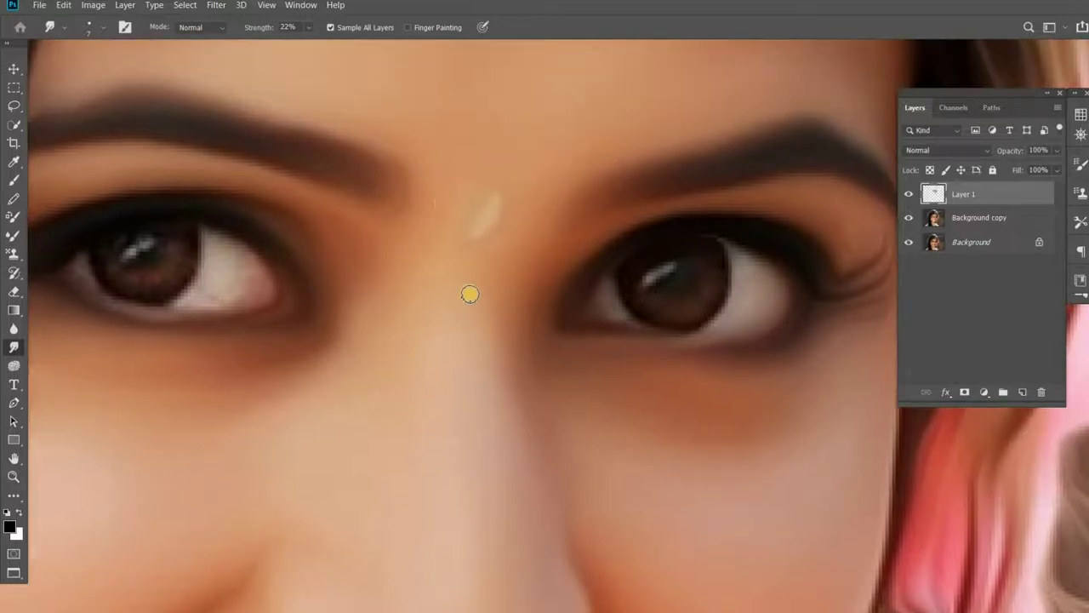
pyautogui.scroll(2, 459, 238)
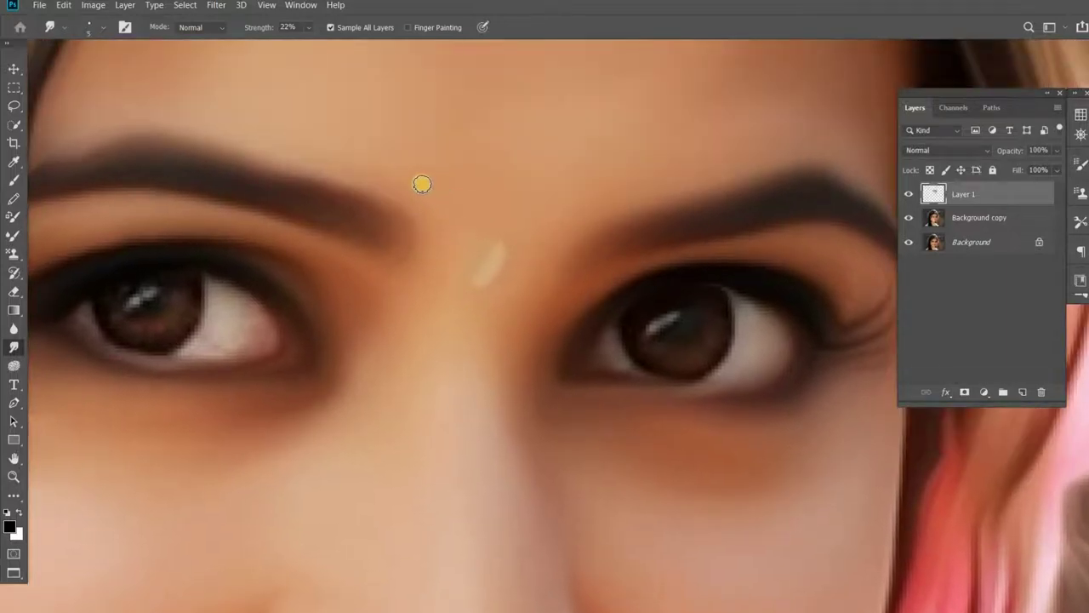
pyautogui.moveTo(418, 182)
pyautogui.mouseDown()
pyautogui.moveTo(584, 348)
pyautogui.moveTo(698, 190)
pyautogui.moveTo(627, 312)
pyautogui.moveTo(623, 277)
pyautogui.moveTo(601, 417)
pyautogui.mouseUp()
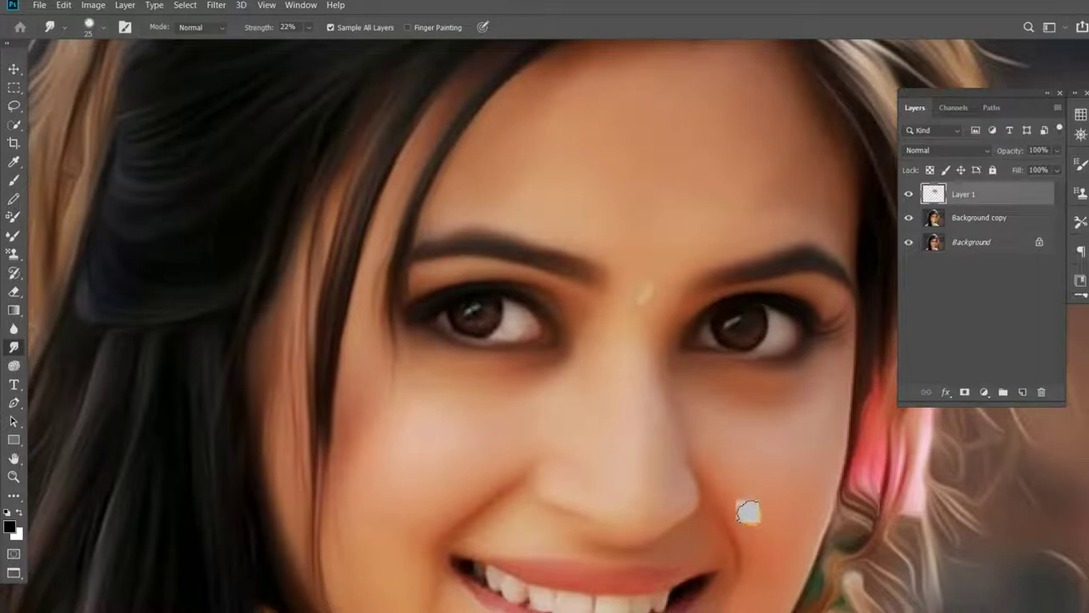
pyautogui.moveTo(816, 440); pyautogui.dragTo(768, 332)
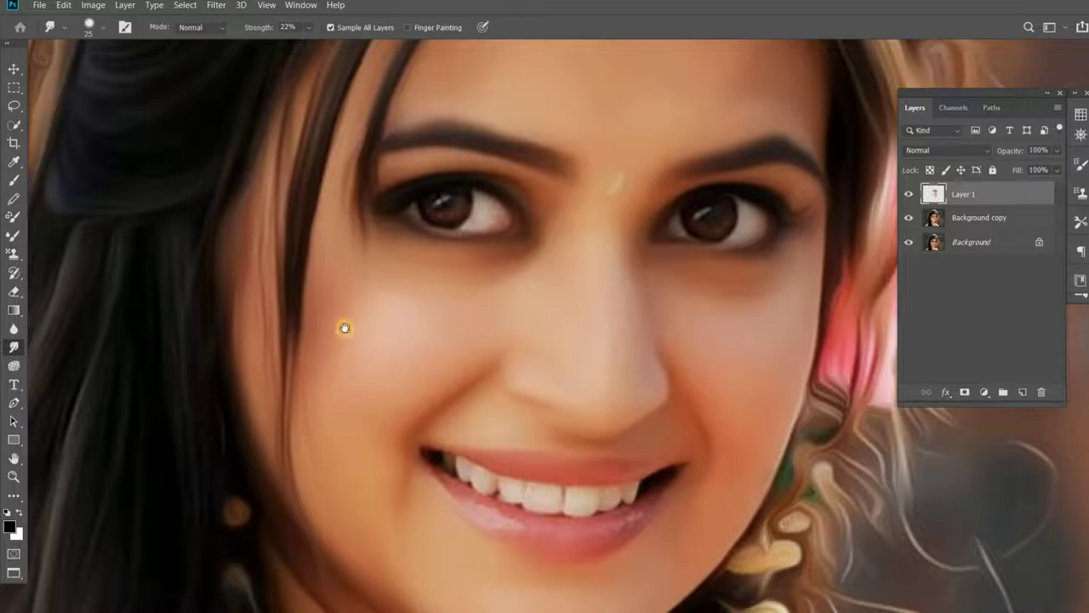
pyautogui.scroll(-3, 345, 323)
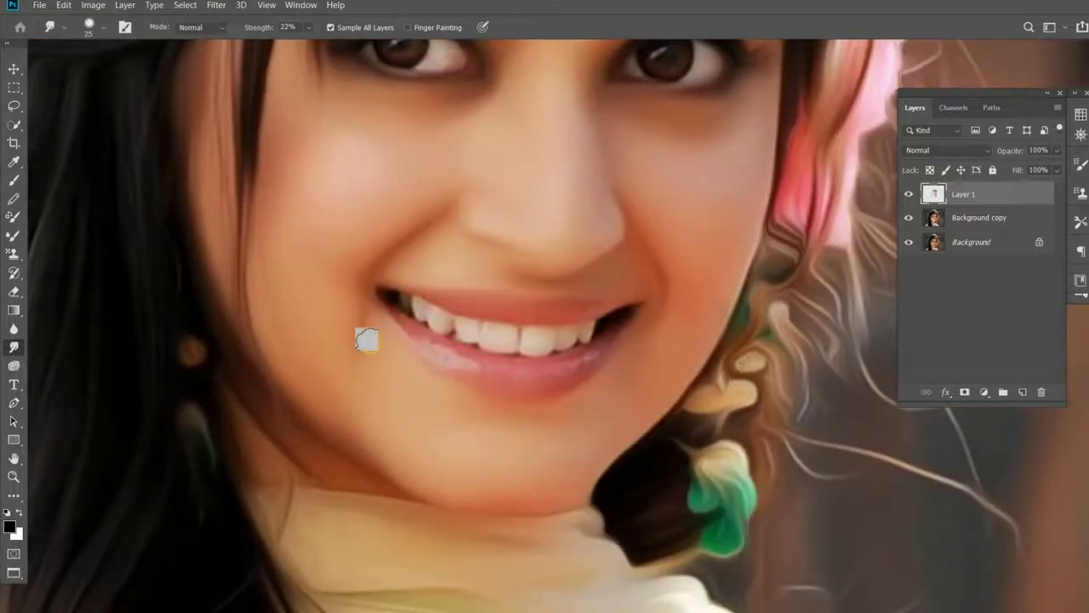
# - Raise smudge strength to 78% and smooth and lighten the lower lip
pyautogui.click(309, 27)
pyautogui.moveTo(360, 49); pyautogui.dragTo(339, 56)
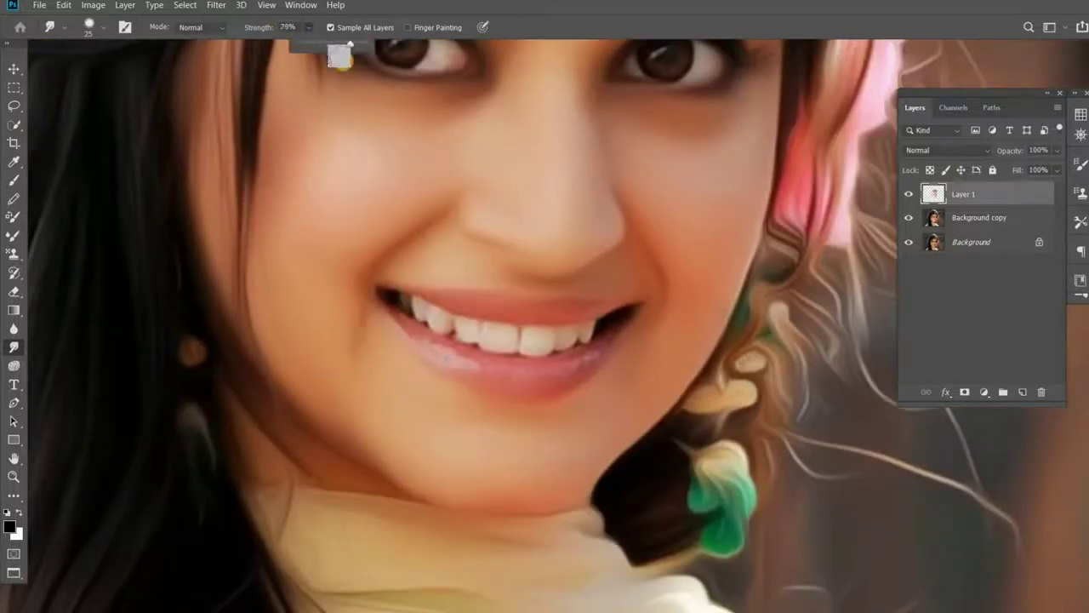
pyautogui.click(451, 361)
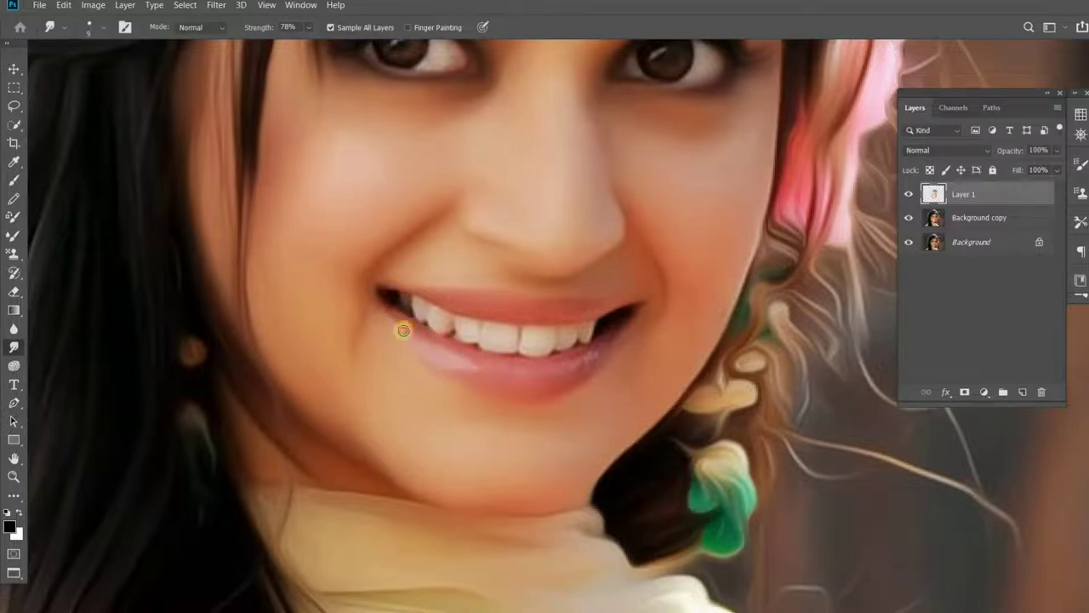
pyautogui.moveTo(455, 368); pyautogui.dragTo(497, 378)
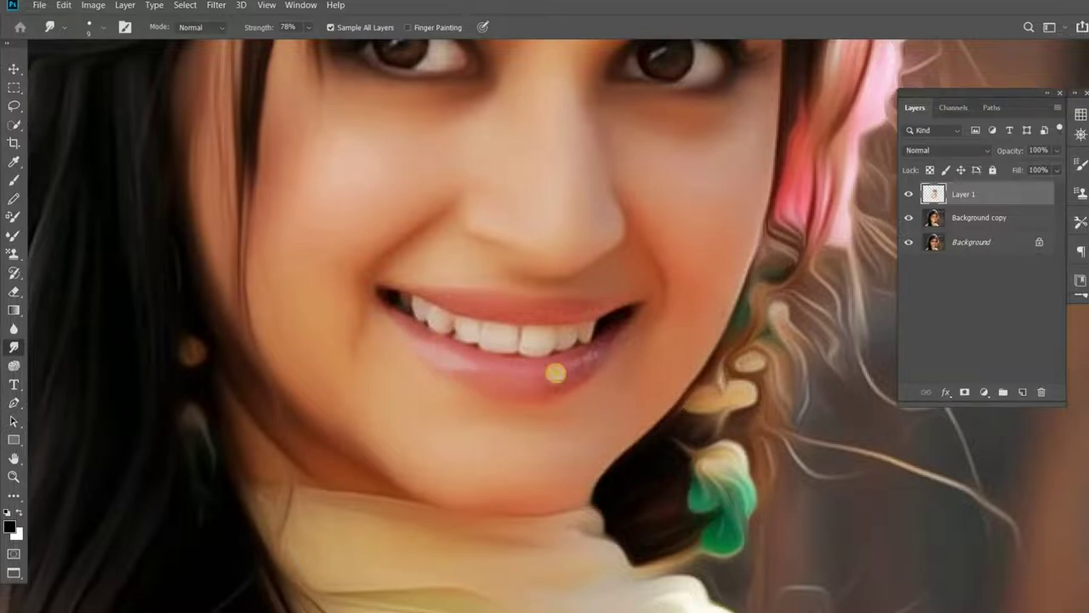
pyautogui.moveTo(564, 380)
pyautogui.mouseDown()
pyautogui.moveTo(536, 384)
pyautogui.moveTo(578, 359)
pyautogui.moveTo(512, 379)
pyautogui.mouseUp()
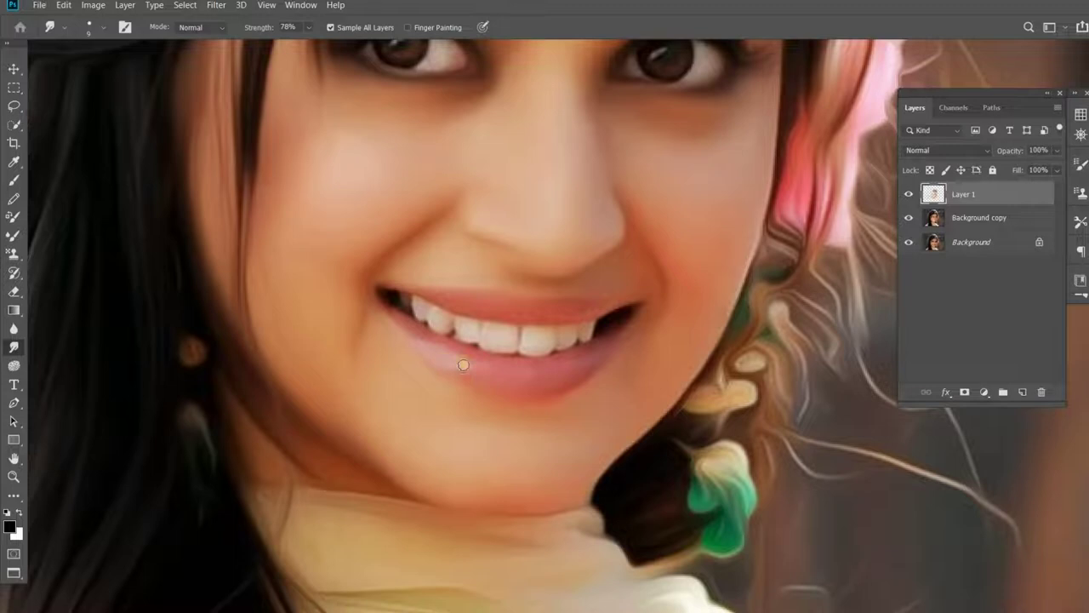
# - Blend both mouth corners and the lower edge of the teeth
pyautogui.moveTo(387, 301); pyautogui.dragTo(439, 299)
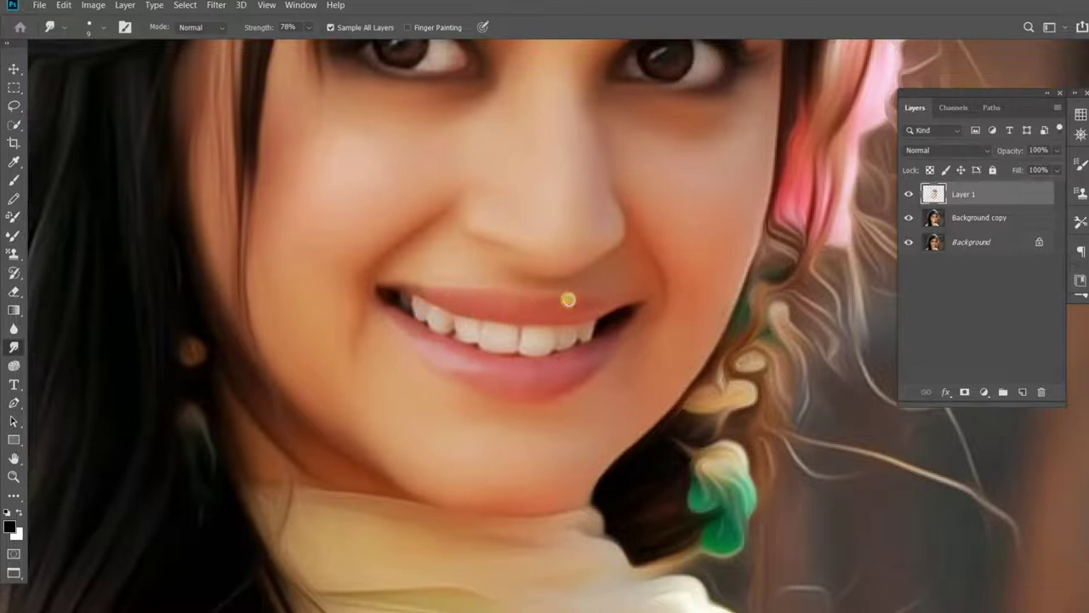
pyautogui.moveTo(609, 305); pyautogui.dragTo(620, 299)
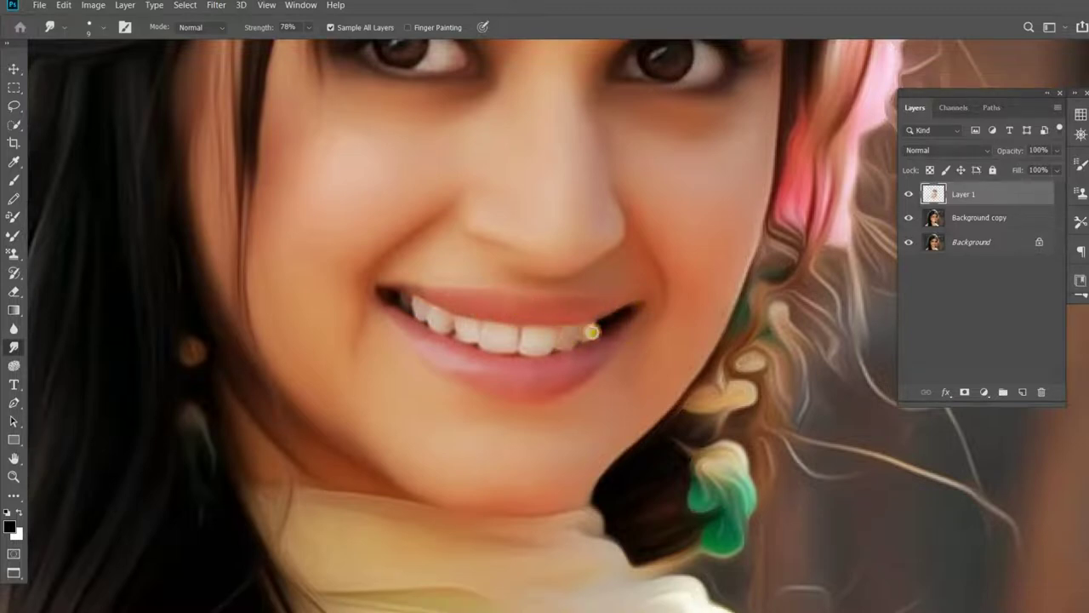
pyautogui.moveTo(598, 324); pyautogui.dragTo(536, 347)
# - Soften the left eye's catchlight and smooth the right iris and its lash line
pyautogui.scroll(-2, 596, 305)
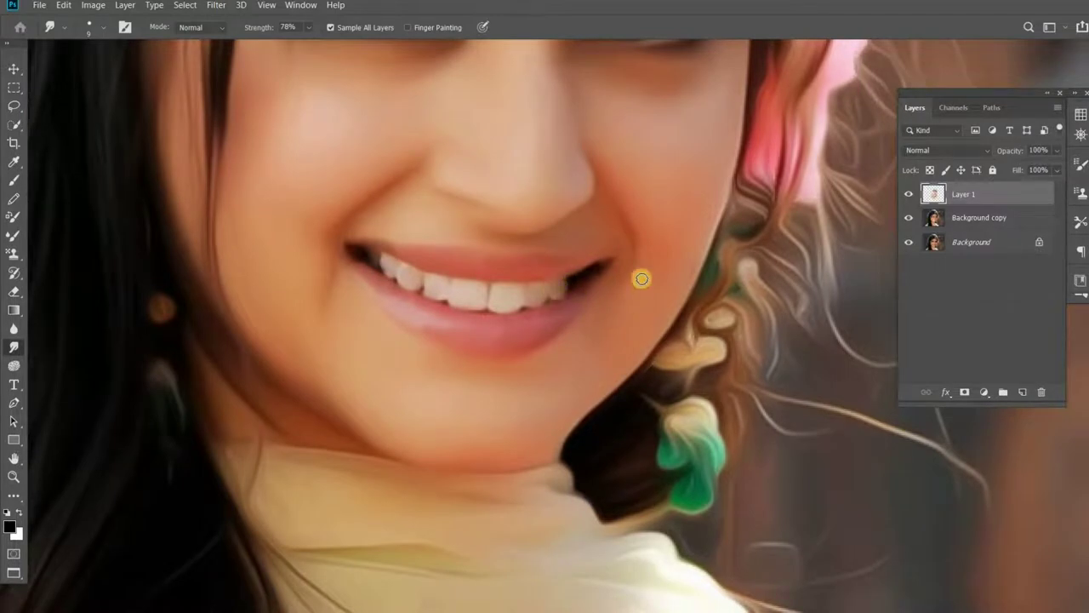
pyautogui.scroll(5, 683, 357)
pyautogui.scroll(3, 413, 187)
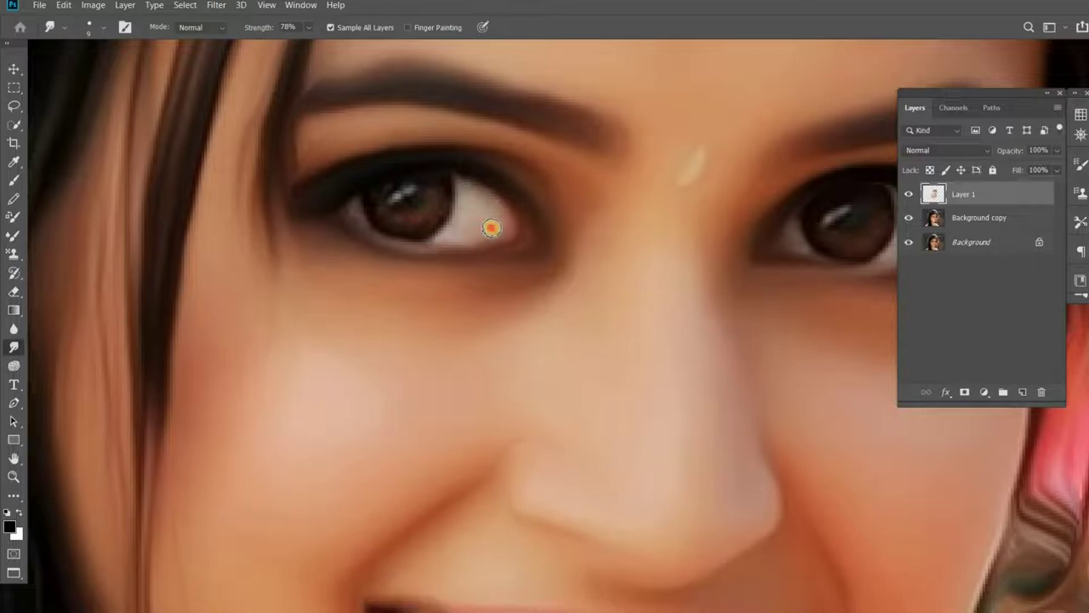
pyautogui.moveTo(413, 223)
pyautogui.mouseDown()
pyautogui.moveTo(428, 180)
pyautogui.moveTo(384, 221)
pyautogui.moveTo(414, 192)
pyautogui.moveTo(433, 195)
pyautogui.mouseUp()
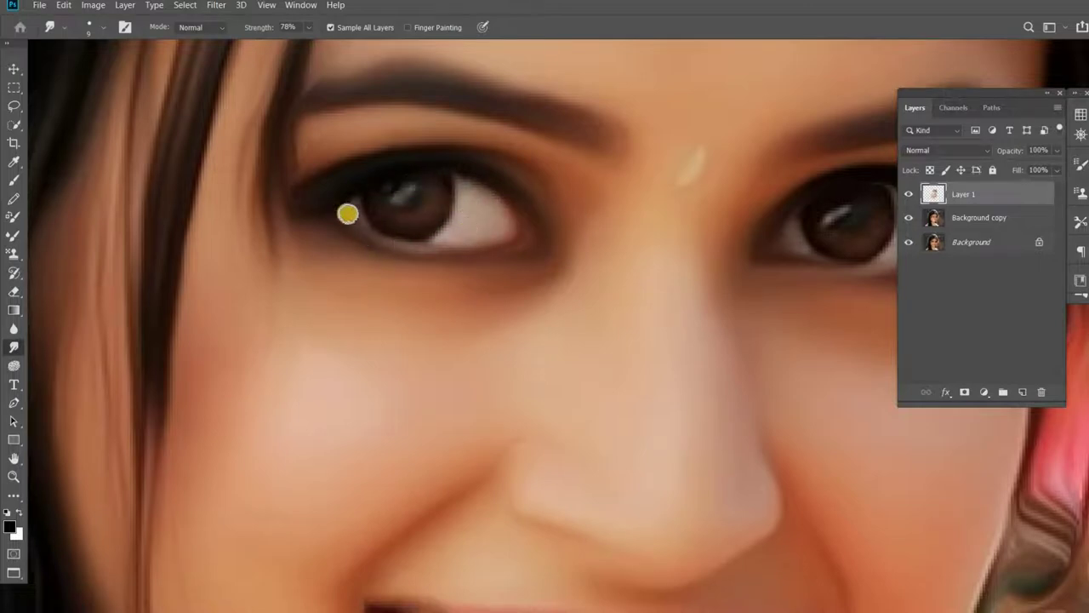
pyautogui.hscroll(3, 511, 213)
pyautogui.hscroll(1, 579, 189)
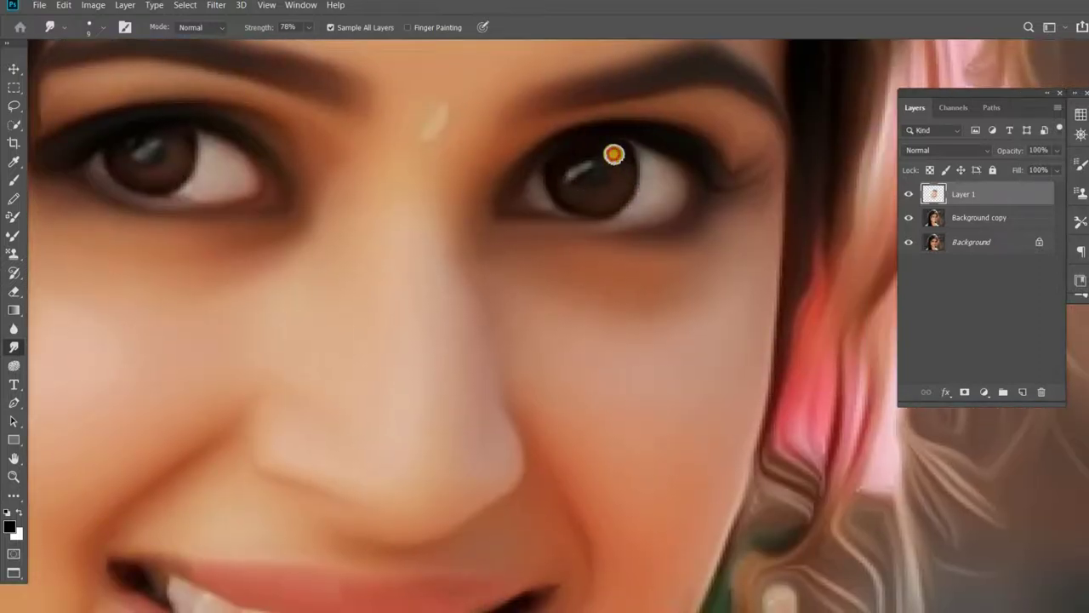
pyautogui.moveTo(593, 151)
pyautogui.mouseDown()
pyautogui.moveTo(573, 192)
pyautogui.moveTo(630, 163)
pyautogui.mouseUp()
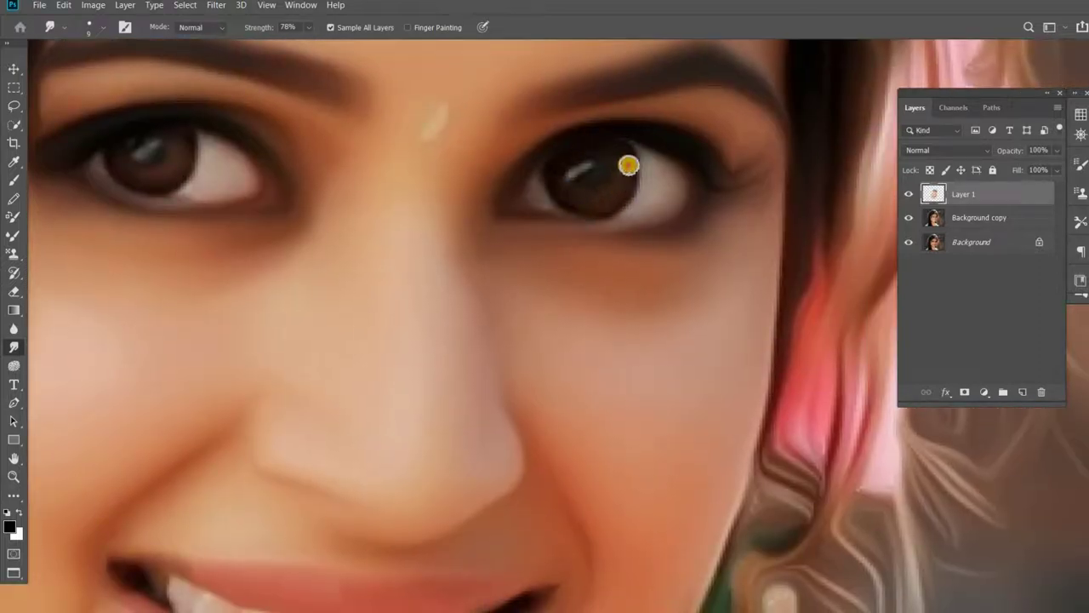
pyautogui.moveTo(555, 169)
pyautogui.mouseDown()
pyautogui.moveTo(588, 187)
pyautogui.moveTo(571, 170)
pyautogui.moveTo(669, 189)
pyautogui.moveTo(638, 214)
pyautogui.mouseUp()
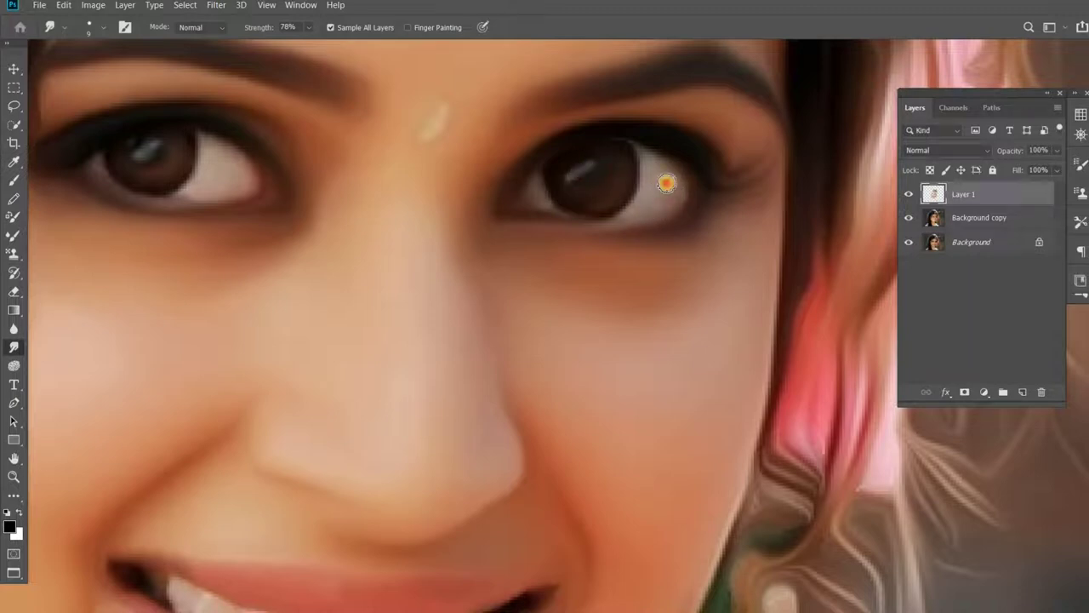
pyautogui.moveTo(688, 112)
pyautogui.mouseDown()
pyautogui.moveTo(648, 124)
pyautogui.moveTo(666, 111)
pyautogui.mouseUp()
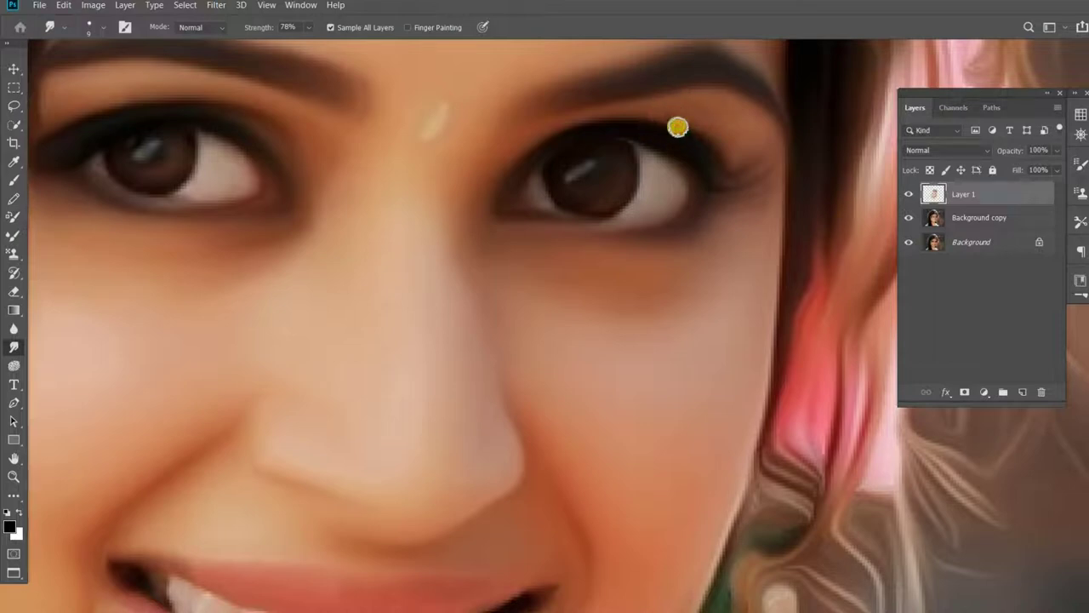
pyautogui.moveTo(731, 132); pyautogui.dragTo(740, 123)
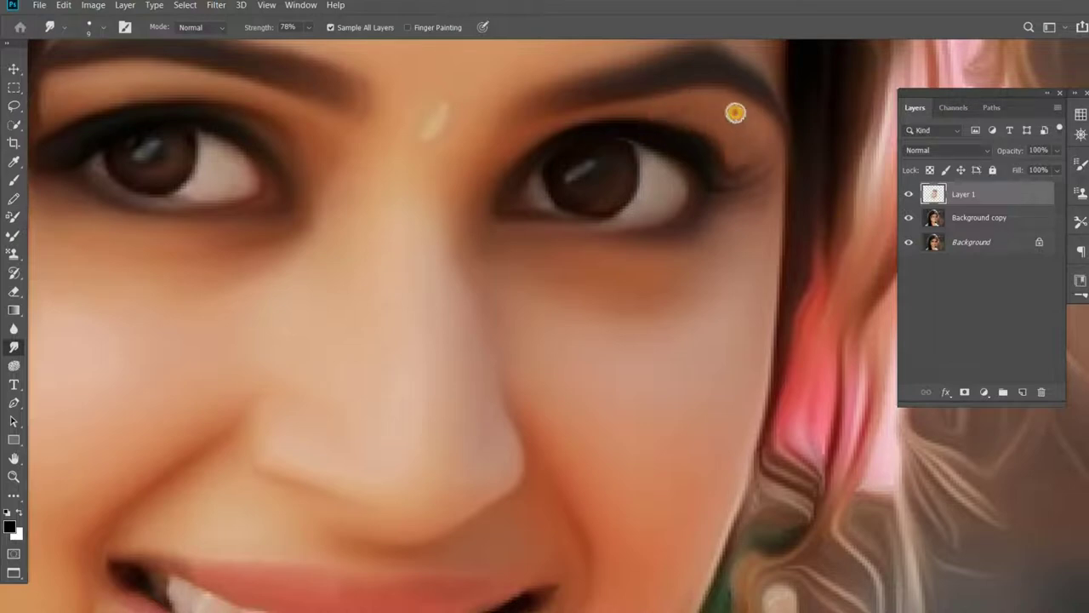
# - Lower strength to 24% and blend the skin around the eye with a 35 px brush
pyautogui.click(308, 27)
pyautogui.click(678, 114)
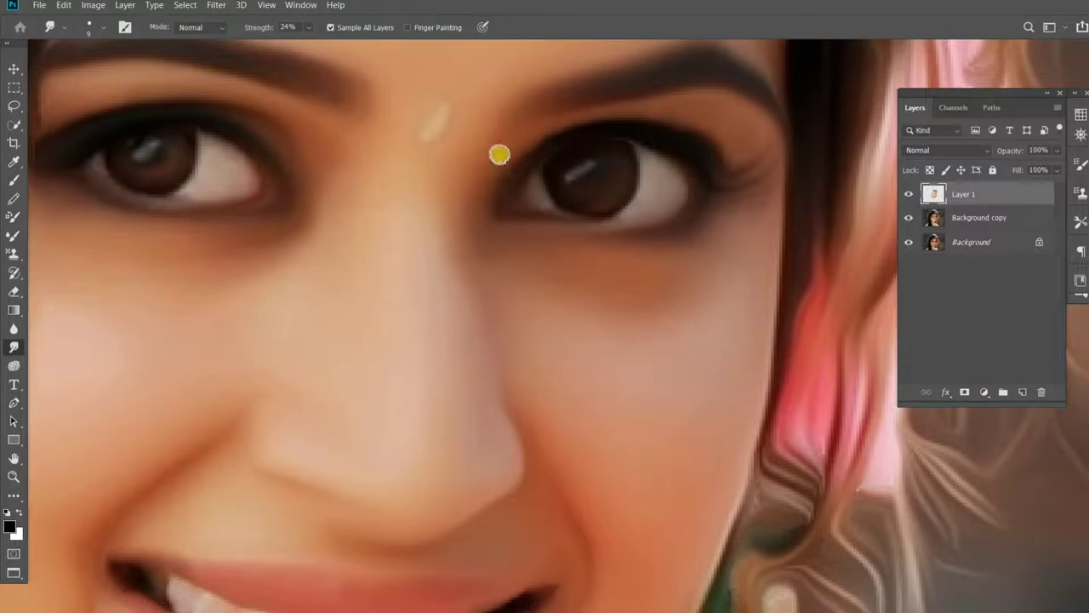
pyautogui.moveTo(503, 158); pyautogui.dragTo(517, 133)
pyautogui.hscroll(-3, 408, 243)
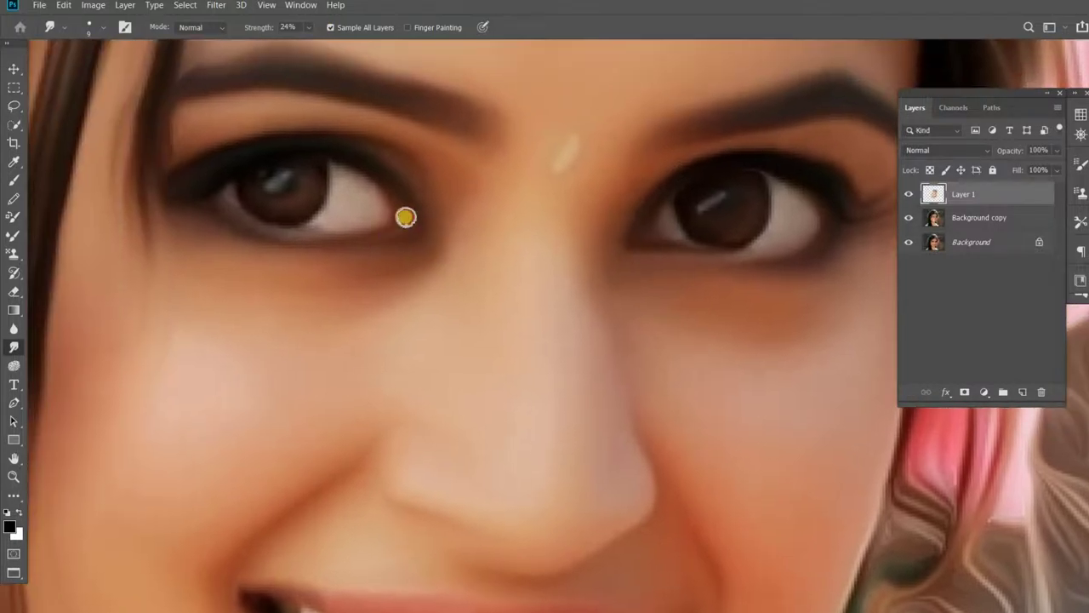
pyautogui.hscroll(-3, 436, 294)
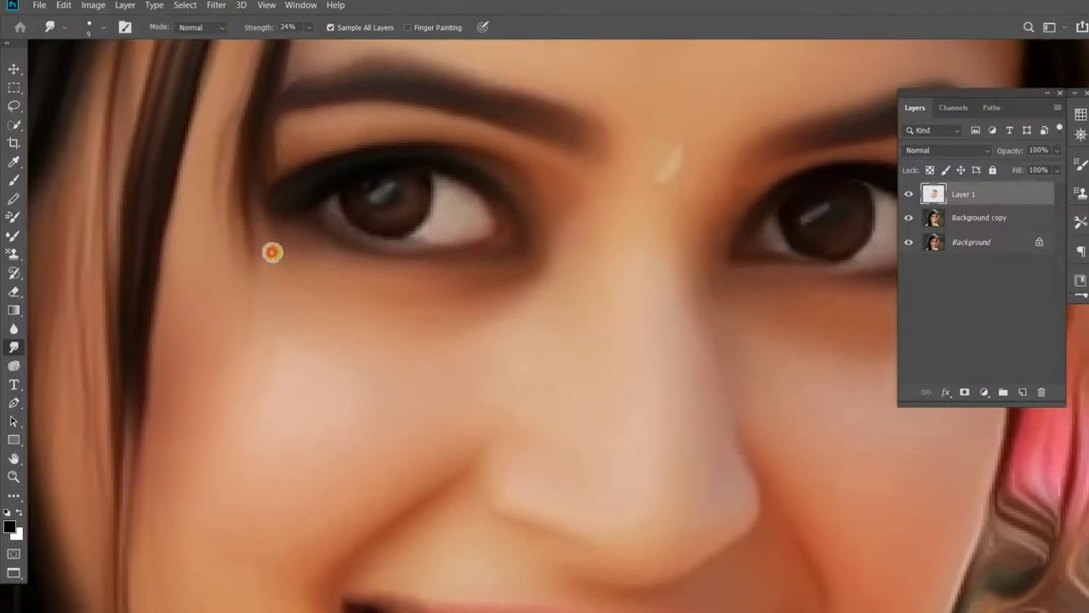
pyautogui.moveTo(285, 352); pyautogui.dragTo(201, 300)
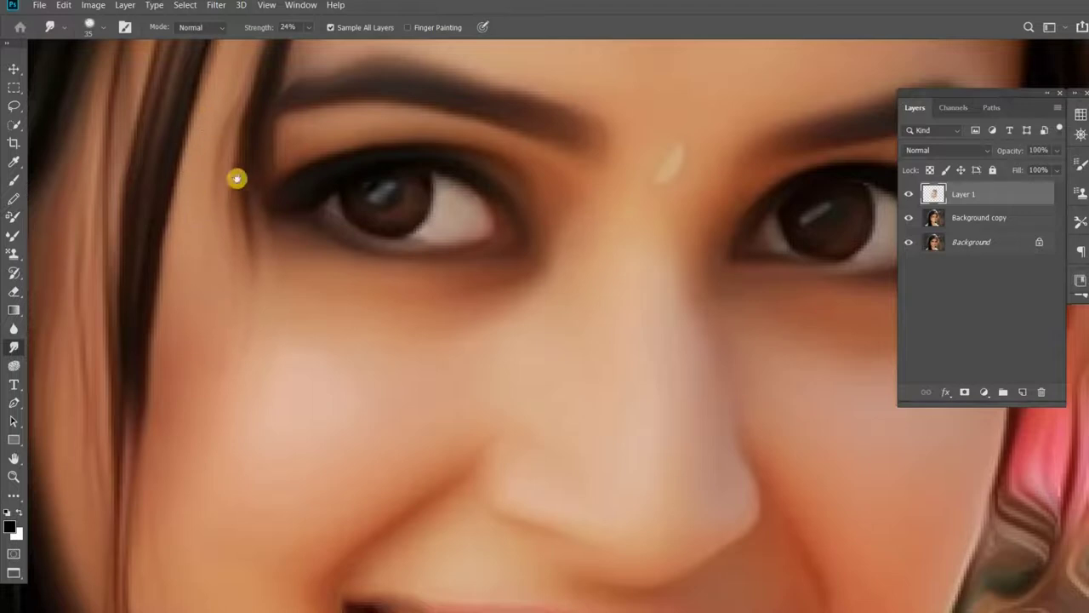
pyautogui.scroll(5, 236, 178)
pyautogui.scroll(4, 292, 117)
pyautogui.scroll(-4, 417, 120)
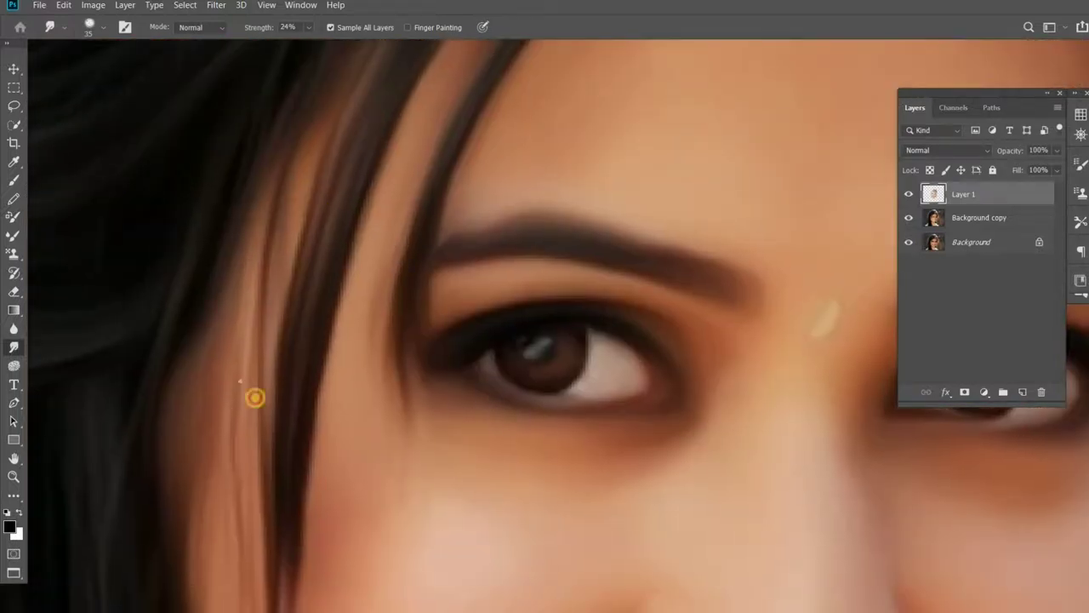
pyautogui.scroll(-3, 301, 187)
pyautogui.scroll(-2, 301, 187)
pyautogui.scroll(-2, 302, 461)
pyautogui.scroll(-3, 314, 425)
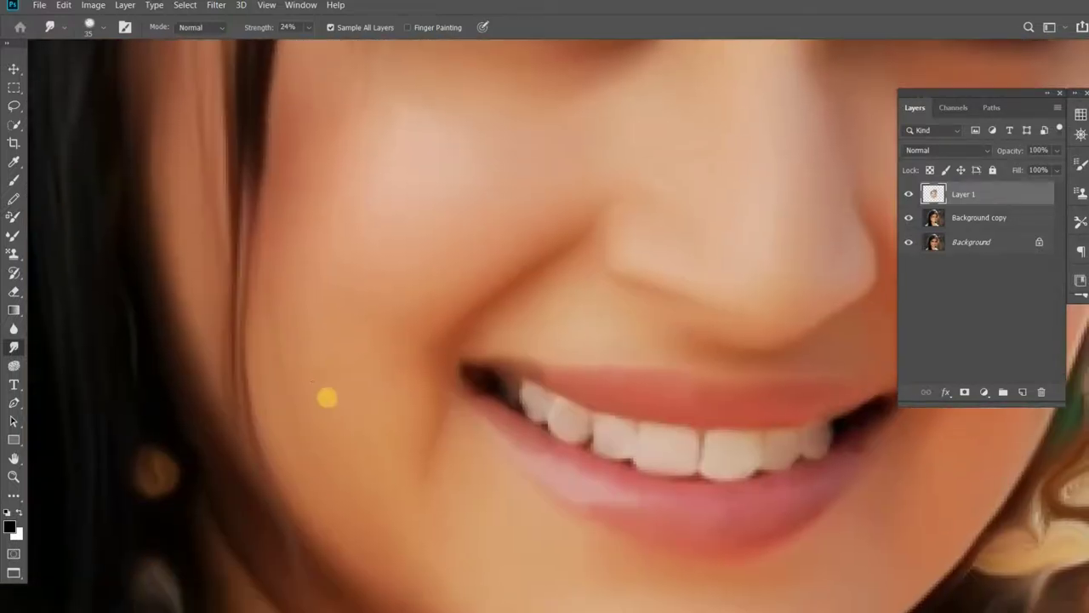
pyautogui.scroll(-2, 329, 384)
# - Set the smudge brush to an 11 px tip, 1% spacing and 100% strength
pyautogui.hotkey('ctrl', '0')
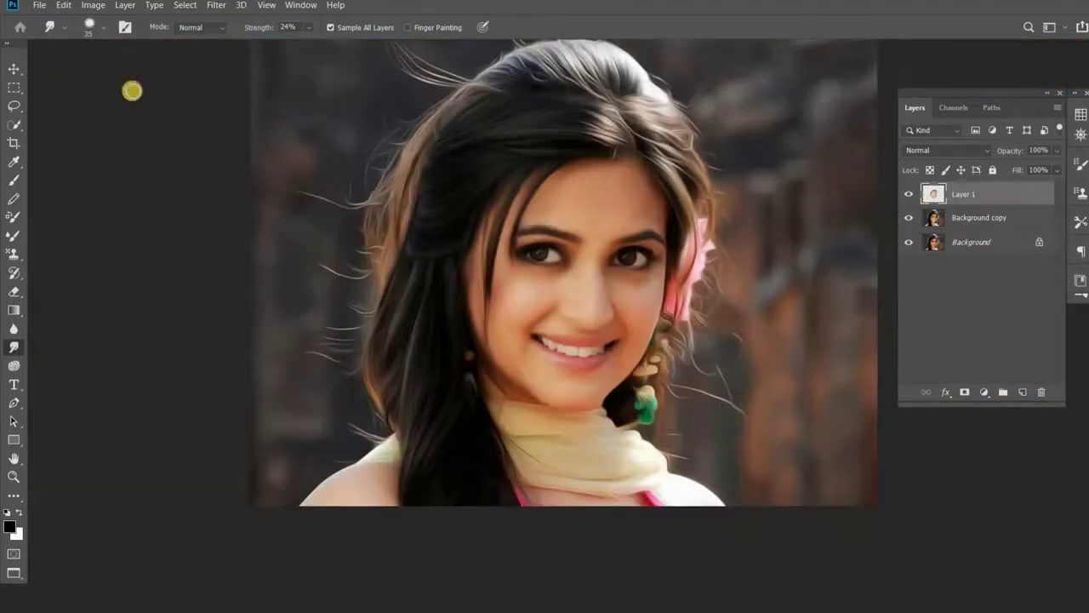
pyautogui.press('F5')
pyautogui.click(1005, 189)
pyautogui.moveTo(908, 415); pyautogui.dragTo(903, 415)
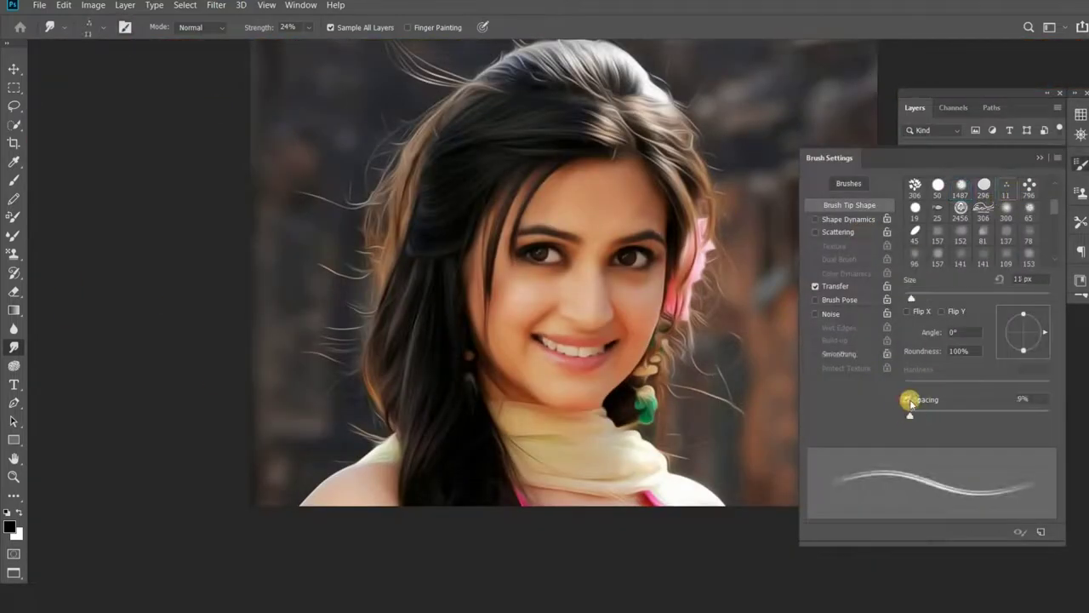
pyautogui.scroll(5, 546, 346)
pyautogui.scroll(4, 564, 319)
pyautogui.scroll(2, 587, 311)
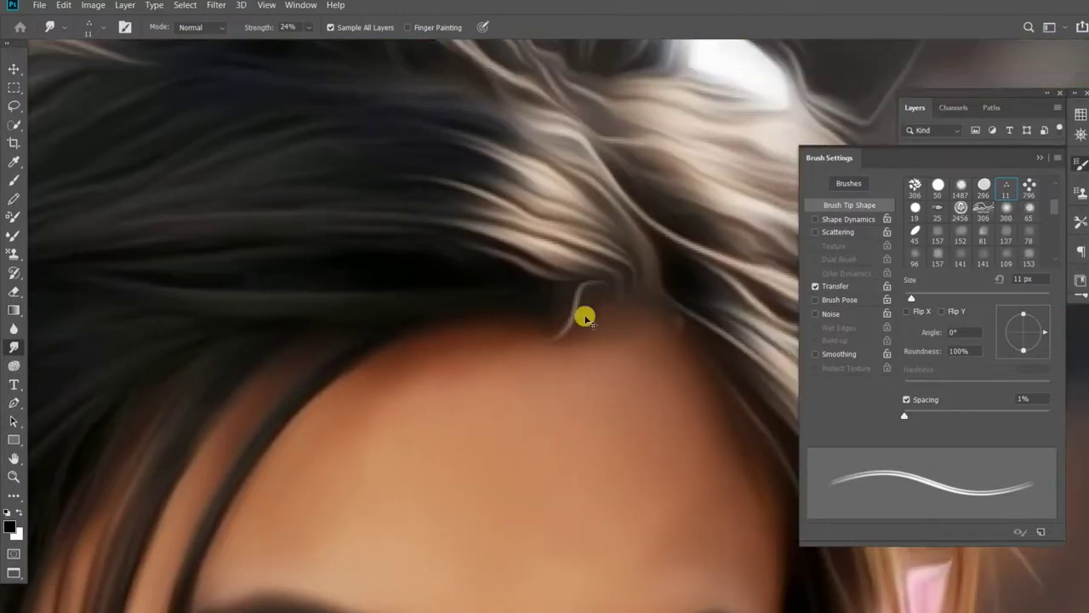
pyautogui.scroll(1, 611, 239)
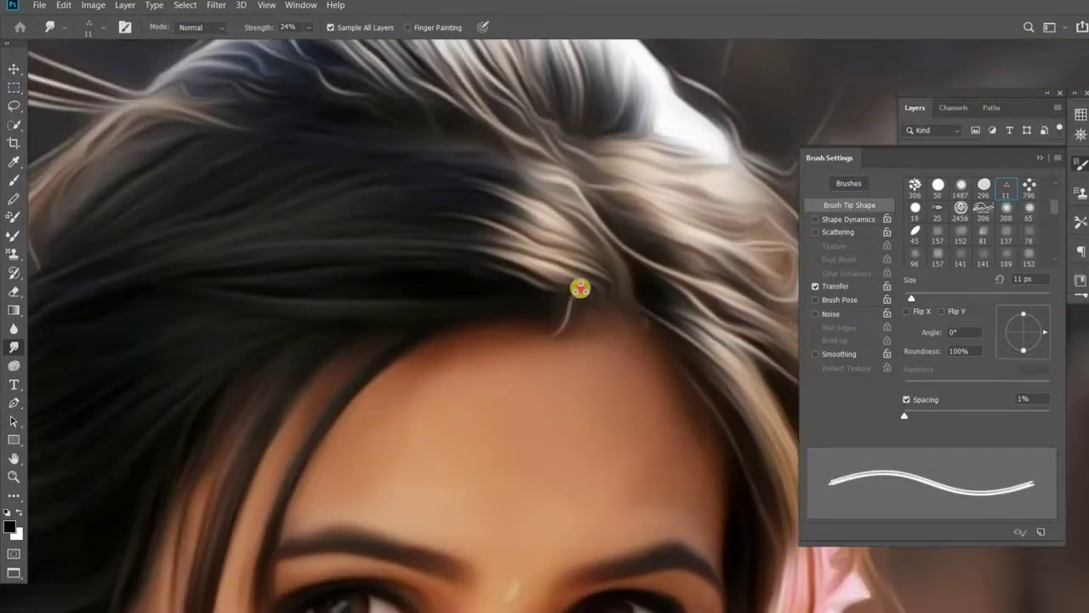
pyautogui.moveTo(309, 28); pyautogui.dragTo(371, 46)
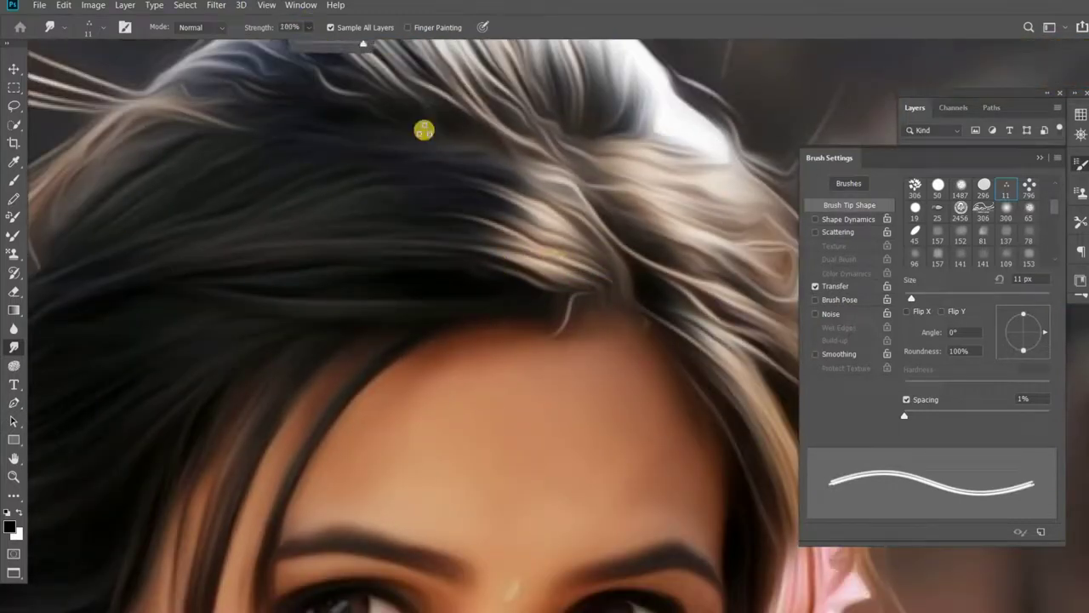
# - Smudge light strands along the hairline and pull a thin strand toward the forehead
pyautogui.moveTo(512, 260); pyautogui.dragTo(599, 278)
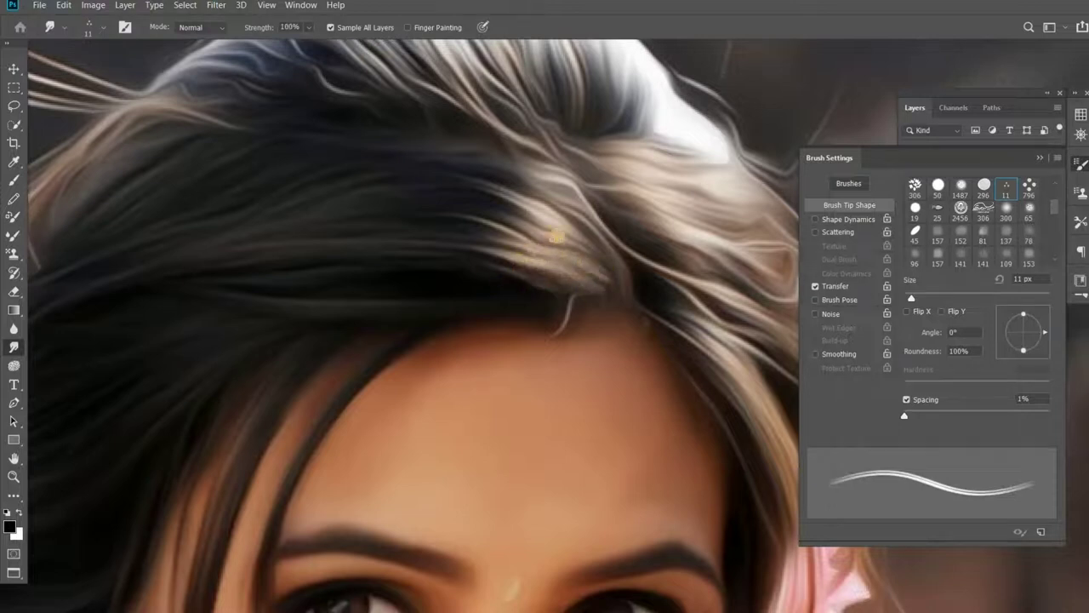
pyautogui.moveTo(596, 235); pyautogui.dragTo(547, 178)
pyautogui.moveTo(516, 277)
pyautogui.mouseDown()
pyautogui.moveTo(447, 245)
pyautogui.moveTo(508, 236)
pyautogui.moveTo(474, 212)
pyautogui.moveTo(515, 209)
pyautogui.moveTo(496, 180)
pyautogui.moveTo(518, 170)
pyautogui.mouseUp()
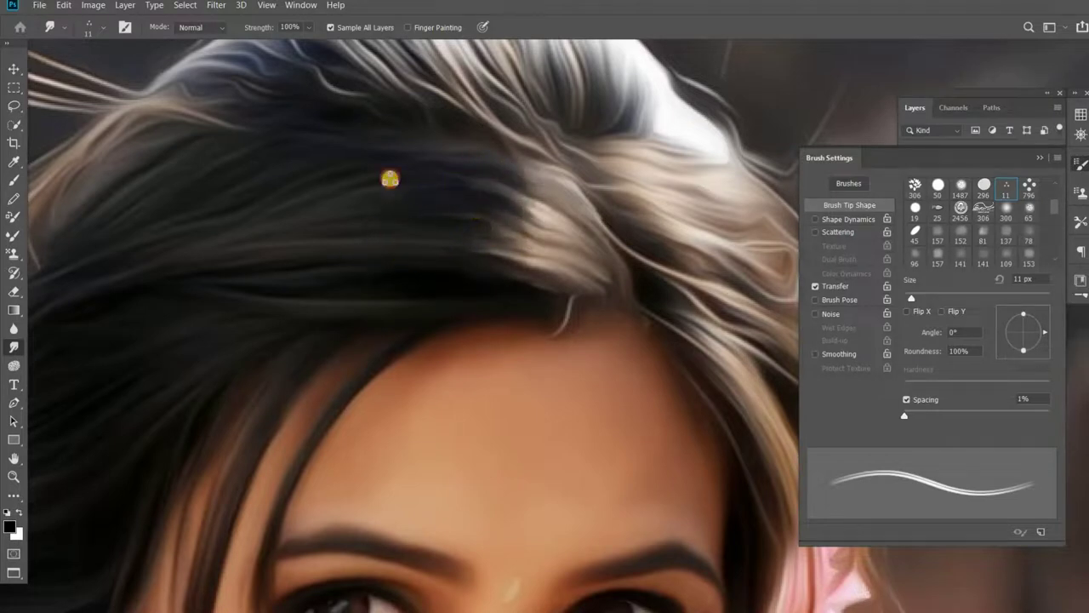
pyautogui.hscroll(-3, 366, 255)
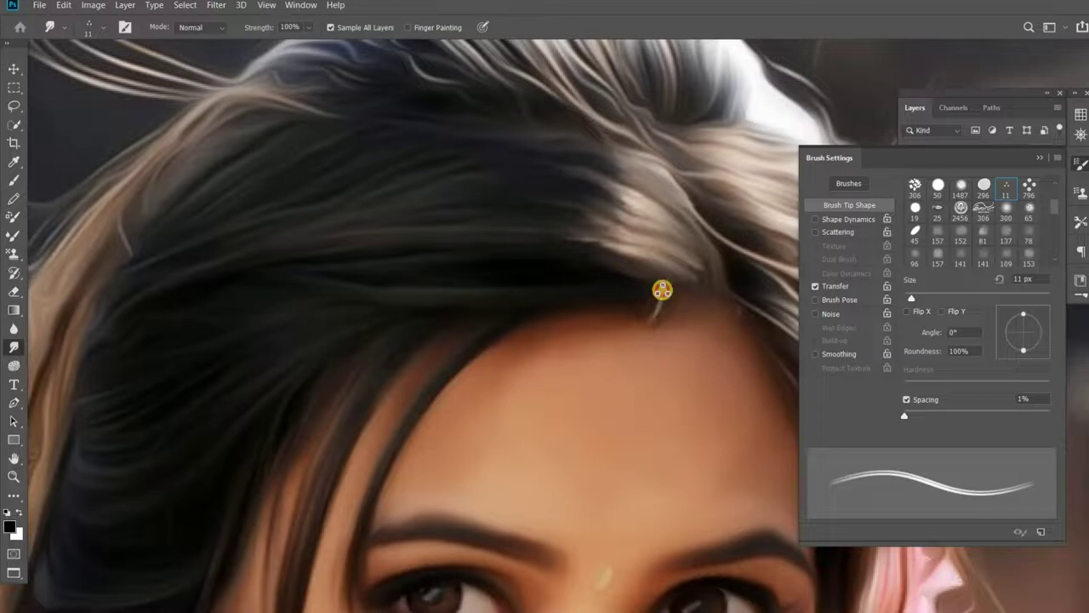
pyautogui.moveTo(662, 292); pyautogui.dragTo(640, 317)
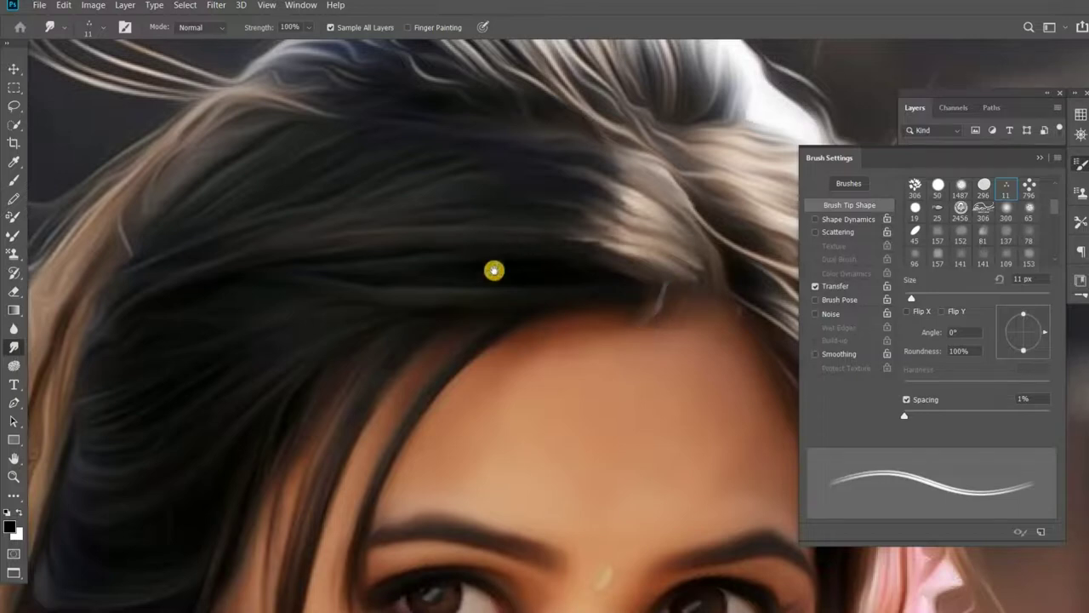
pyautogui.scroll(2, 414, 275)
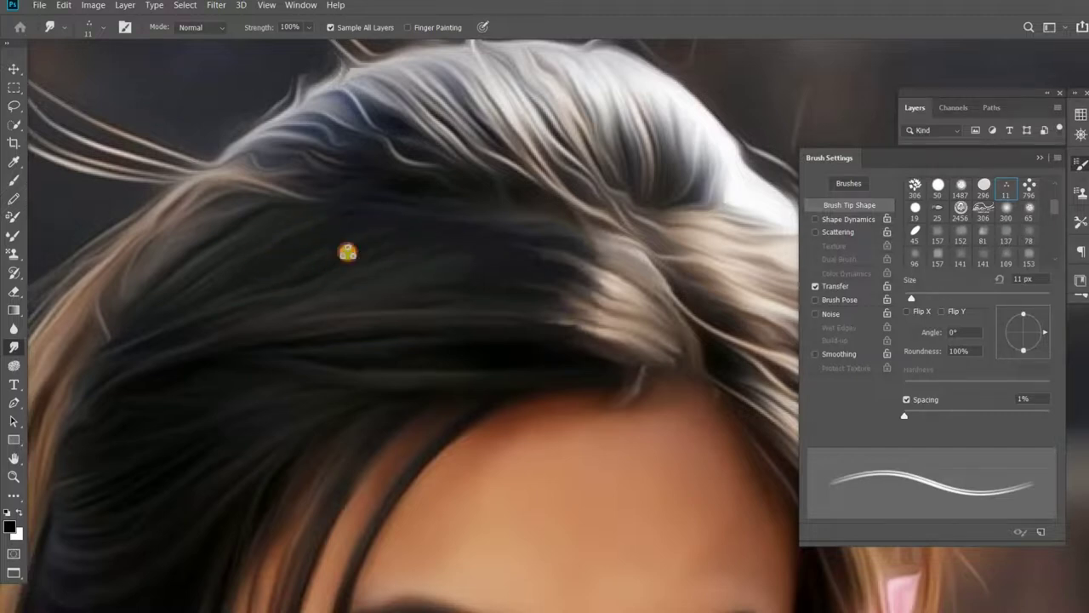
pyautogui.moveTo(236, 294); pyautogui.dragTo(303, 308)
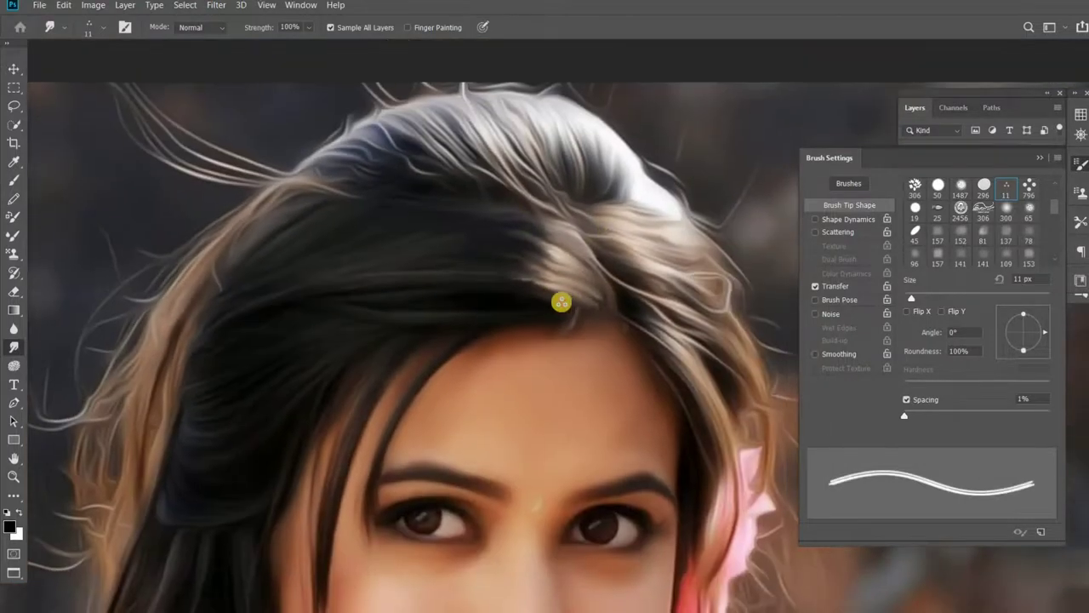
# - Smudge flowing strands across the crown, top hairline and upper-left flyaways
pyautogui.moveTo(567, 293); pyautogui.dragTo(561, 263)
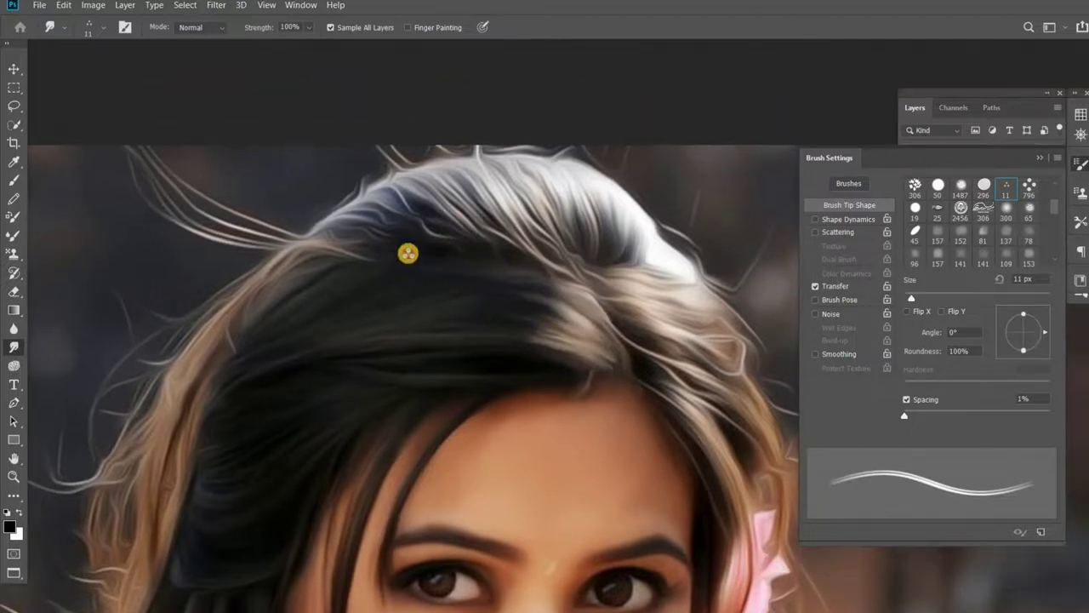
pyautogui.moveTo(408, 253)
pyautogui.mouseDown()
pyautogui.moveTo(363, 227)
pyautogui.moveTo(382, 219)
pyautogui.moveTo(443, 249)
pyautogui.moveTo(422, 202)
pyautogui.moveTo(437, 211)
pyautogui.moveTo(436, 166)
pyautogui.moveTo(498, 230)
pyautogui.moveTo(467, 177)
pyautogui.mouseUp()
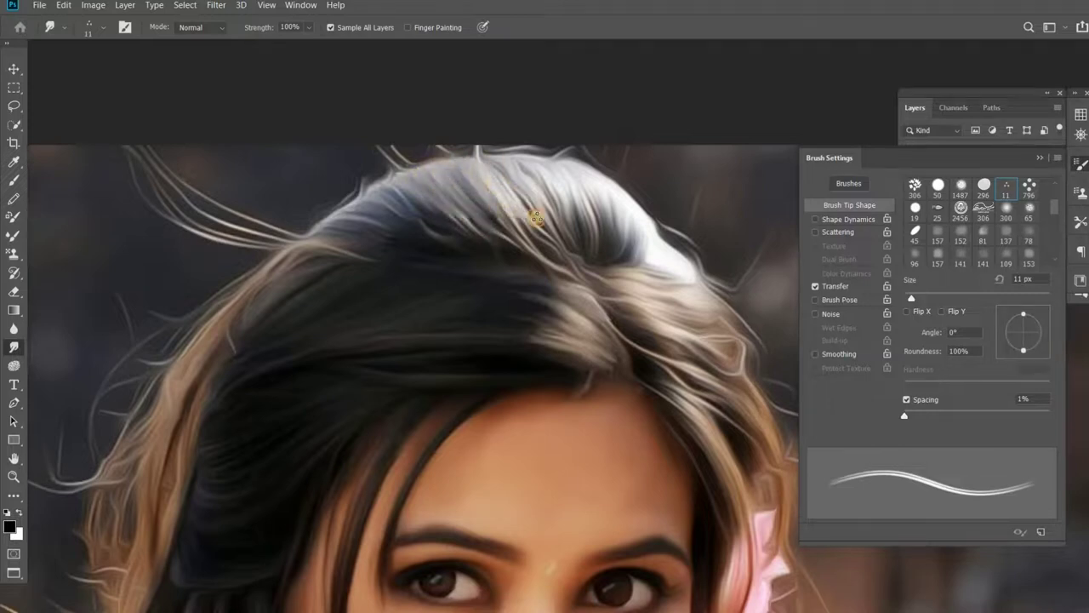
pyautogui.moveTo(462, 207); pyautogui.dragTo(458, 197)
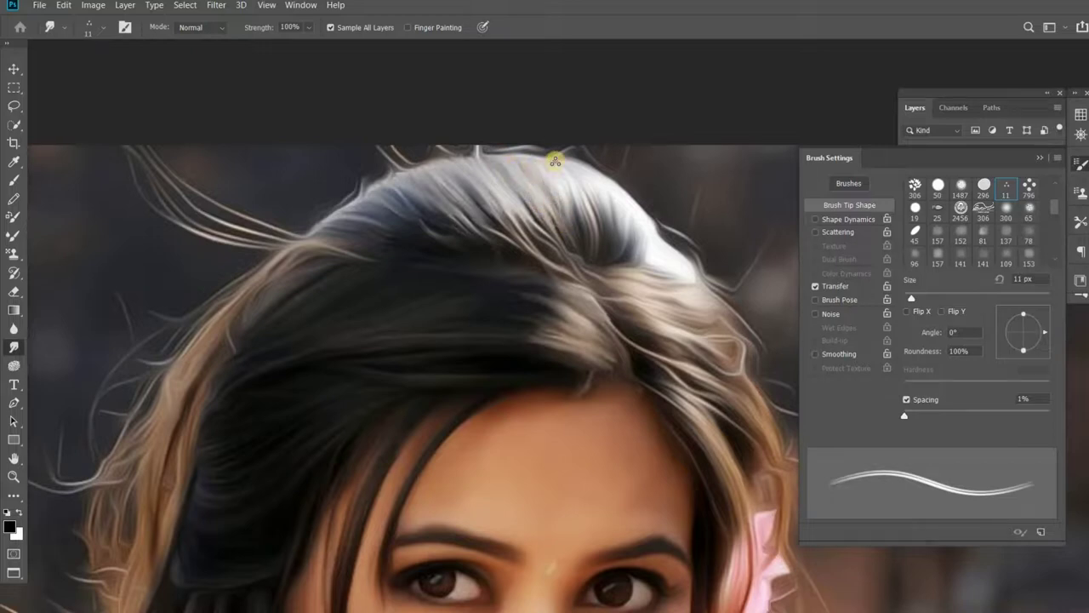
pyautogui.moveTo(616, 196); pyautogui.dragTo(640, 246)
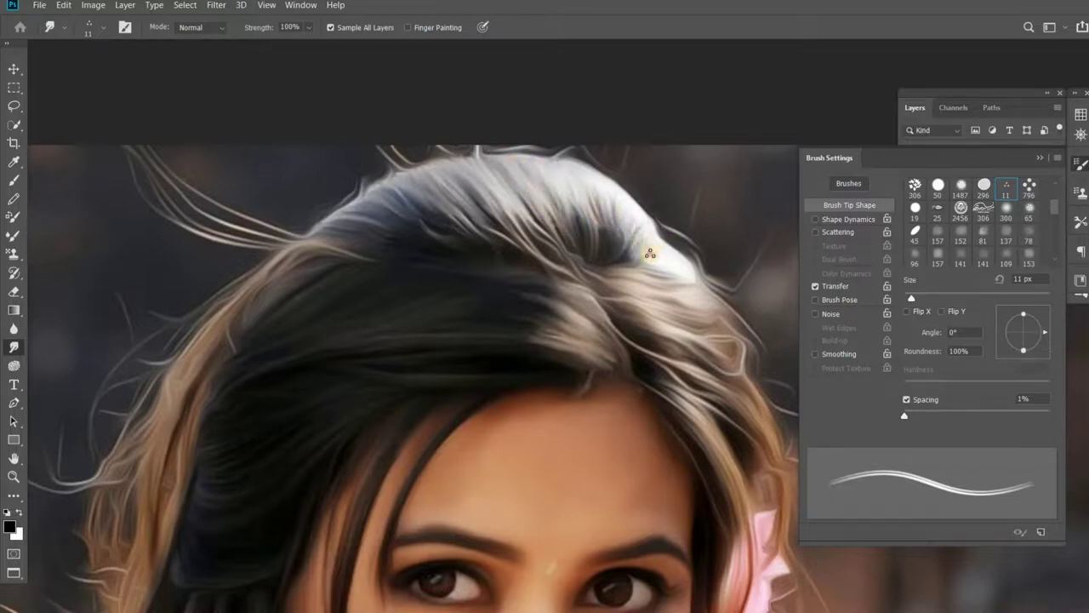
pyautogui.moveTo(600, 241)
pyautogui.mouseDown()
pyautogui.moveTo(607, 224)
pyautogui.moveTo(601, 243)
pyautogui.moveTo(581, 248)
pyautogui.moveTo(510, 224)
pyautogui.moveTo(498, 258)
pyautogui.moveTo(460, 253)
pyautogui.mouseUp()
pyautogui.scroll(3, 489, 246)
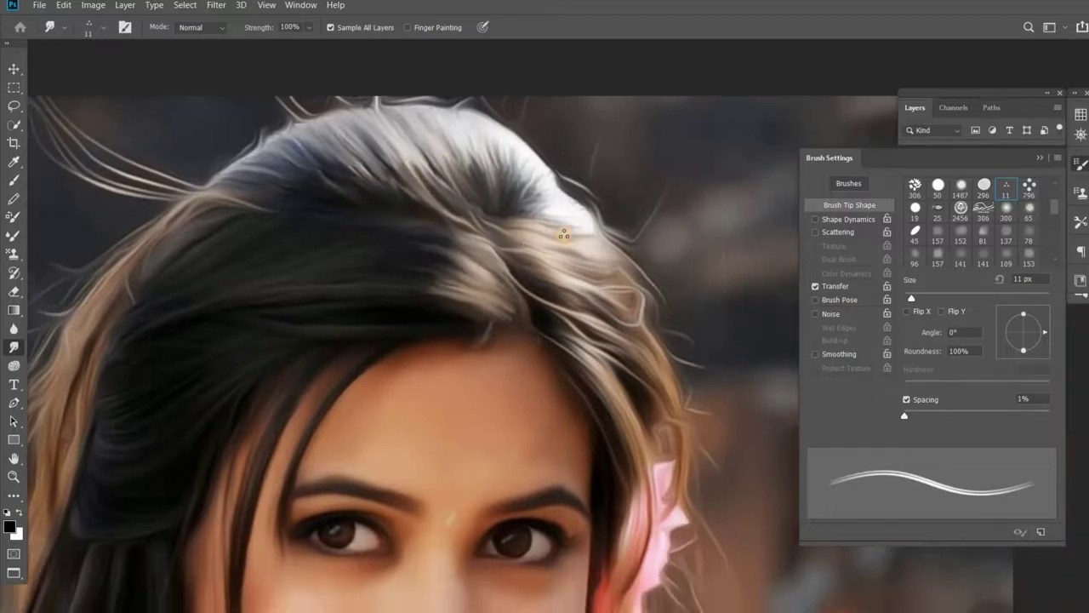
pyautogui.moveTo(335, 171); pyautogui.dragTo(446, 182)
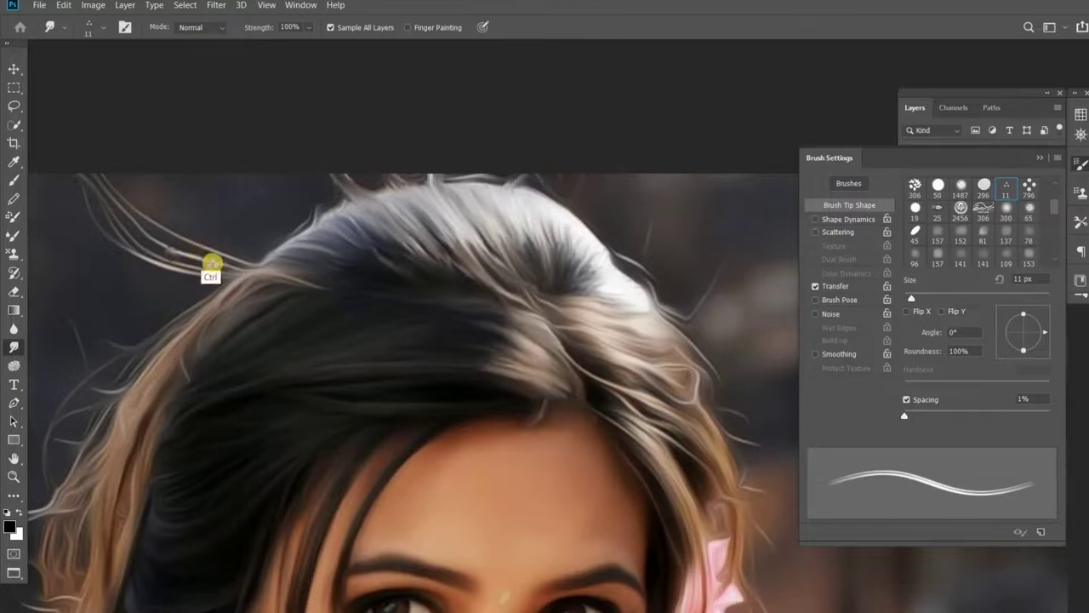
pyautogui.moveTo(210, 277)
pyautogui.mouseDown()
pyautogui.moveTo(78, 174)
pyautogui.moveTo(153, 231)
pyautogui.moveTo(214, 253)
pyautogui.moveTo(143, 217)
pyautogui.mouseUp()
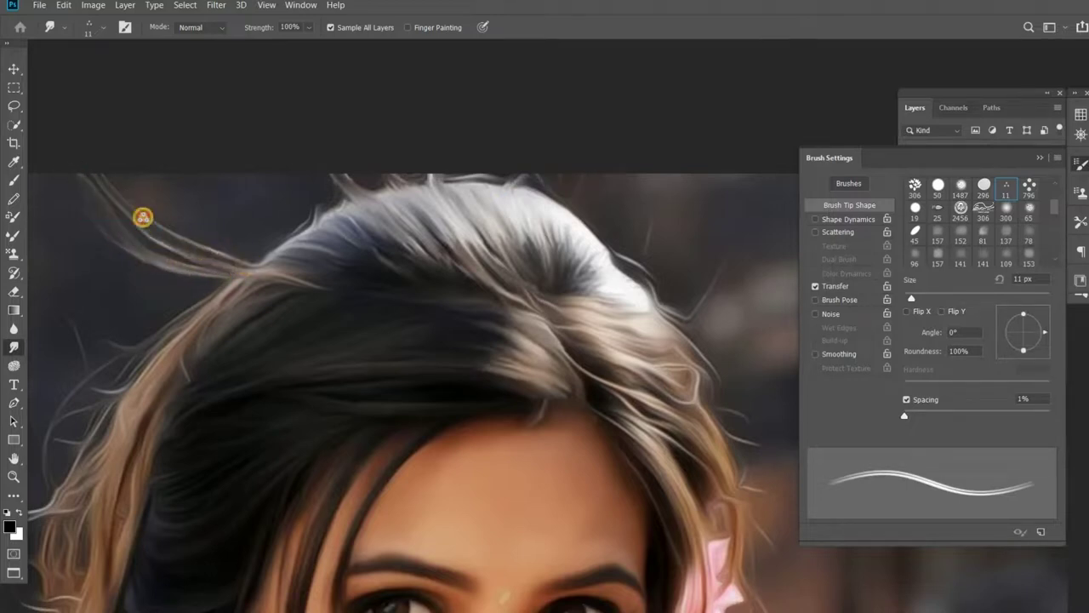
pyautogui.hscroll(3, 489, 284)
pyautogui.scroll(-2, 468, 255)
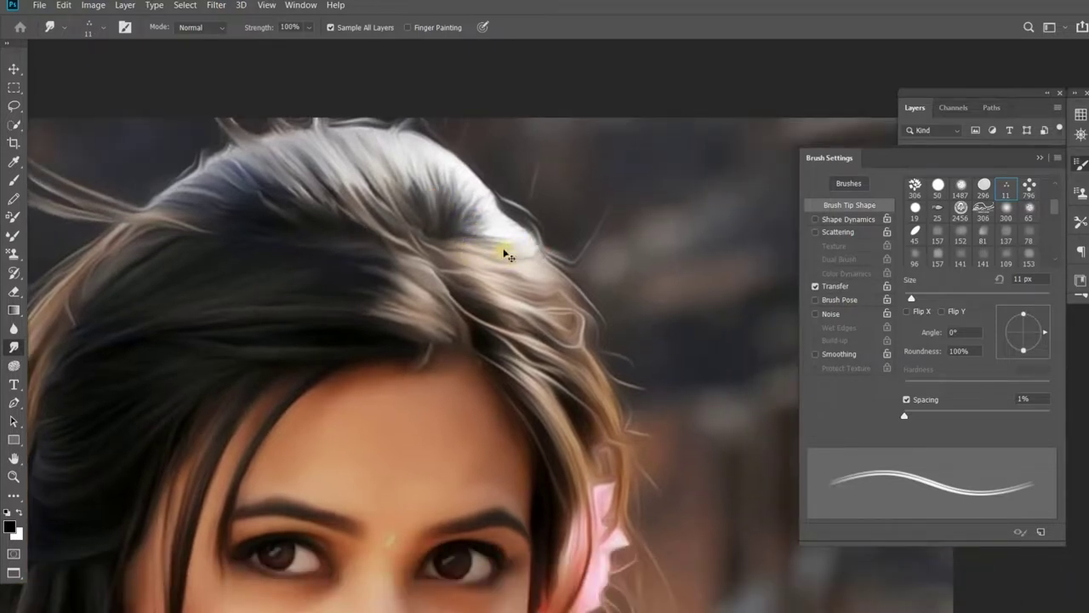
# - Smudge the hair strands beside the pink flower into smooth wisps
pyautogui.hscroll(2, 486, 227)
pyautogui.scroll(-1, 486, 226)
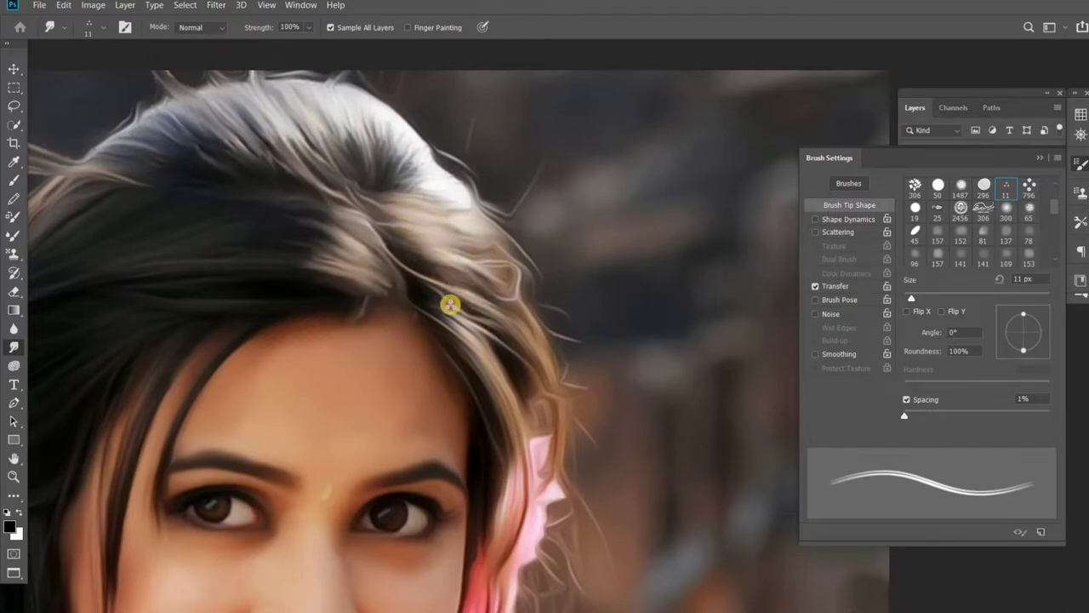
pyautogui.moveTo(436, 322); pyautogui.dragTo(499, 367)
pyautogui.moveTo(525, 484)
pyautogui.mouseDown()
pyautogui.moveTo(498, 371)
pyautogui.moveTo(438, 458)
pyautogui.mouseUp()
pyautogui.moveTo(442, 419)
pyautogui.mouseDown()
pyautogui.moveTo(465, 499)
pyautogui.moveTo(459, 541)
pyautogui.mouseUp()
# - Smear the outer hair edge above the flower into flowing painted strands
pyautogui.click(472, 342)
pyautogui.moveTo(473, 293); pyautogui.dragTo(510, 307)
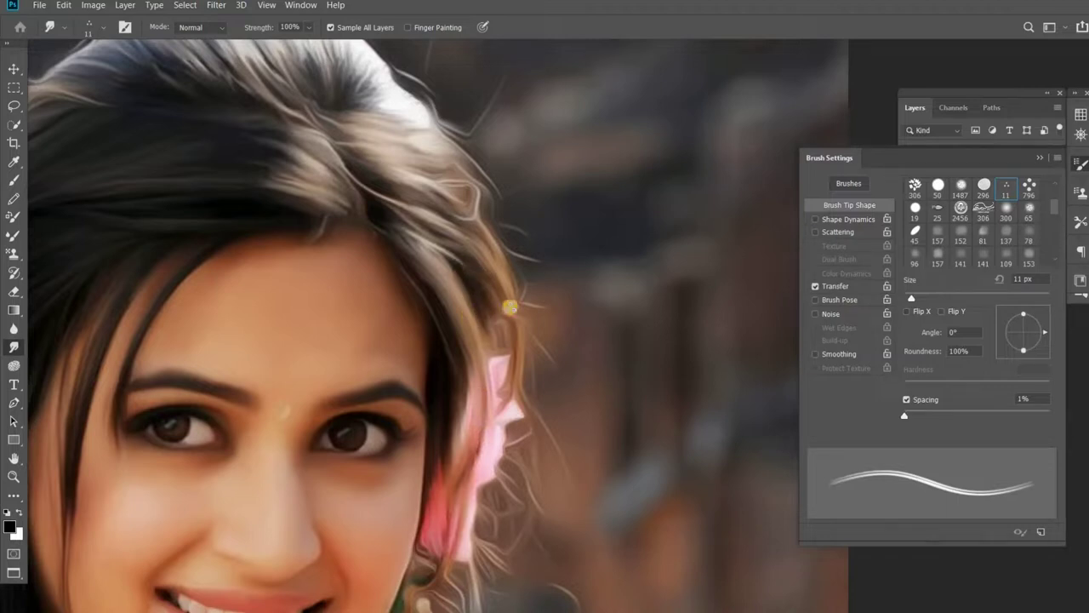
pyautogui.moveTo(473, 229)
pyautogui.mouseDown()
pyautogui.moveTo(447, 196)
pyautogui.moveTo(473, 158)
pyautogui.mouseUp()
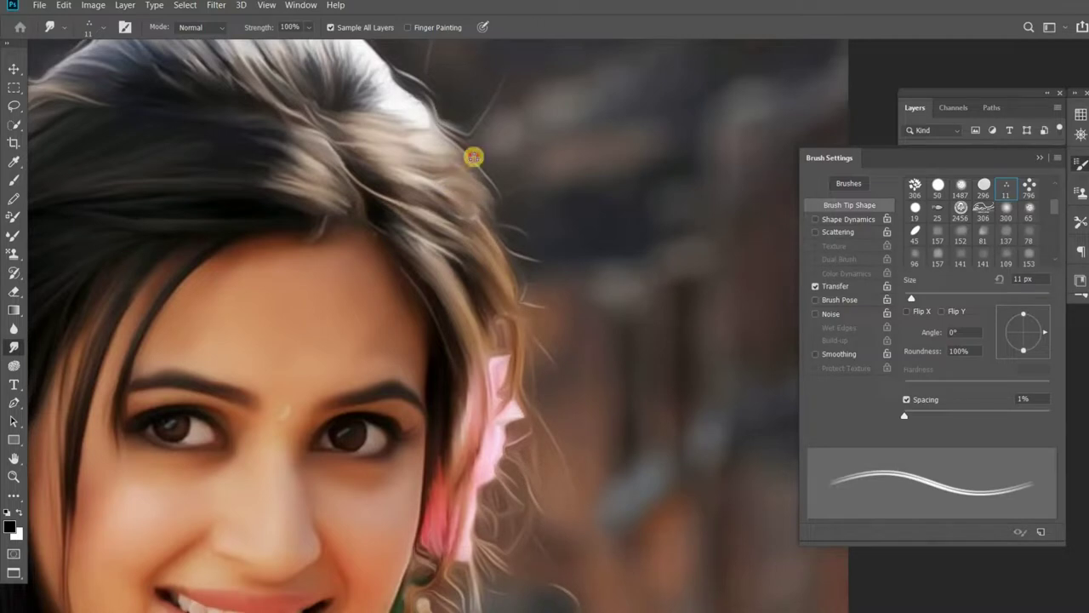
pyautogui.moveTo(436, 111); pyautogui.dragTo(497, 219)
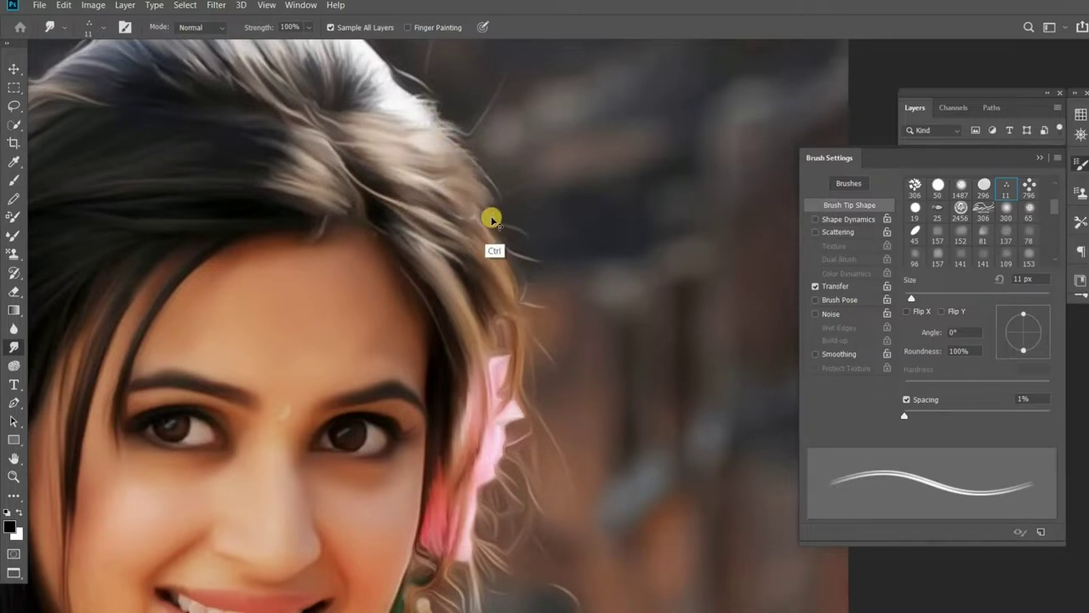
pyautogui.scroll(1, 432, 132)
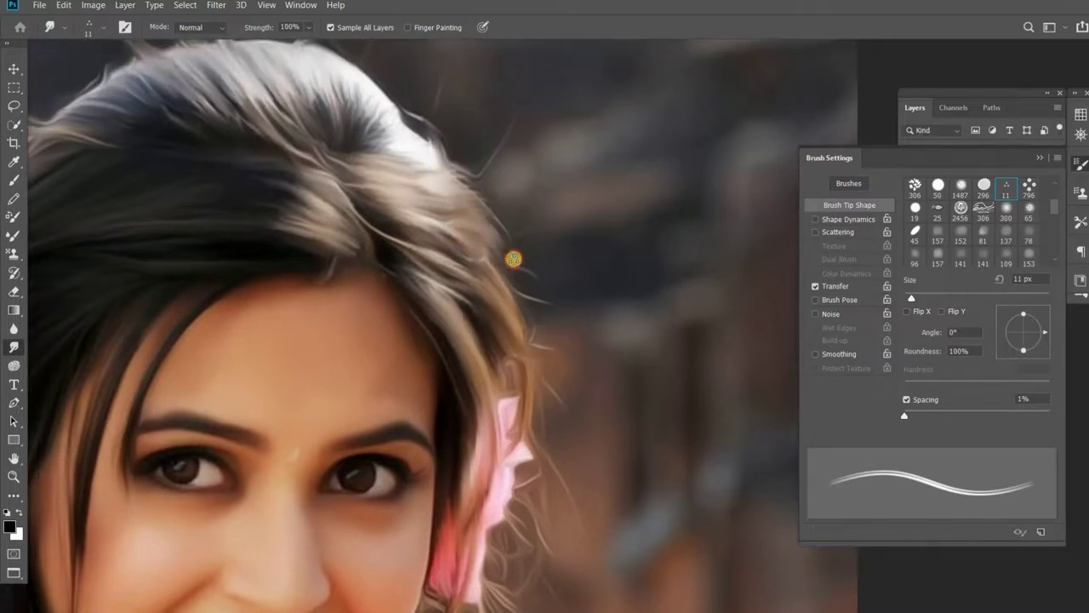
pyautogui.scroll(-3, 513, 259)
pyautogui.scroll(-1, 448, 176)
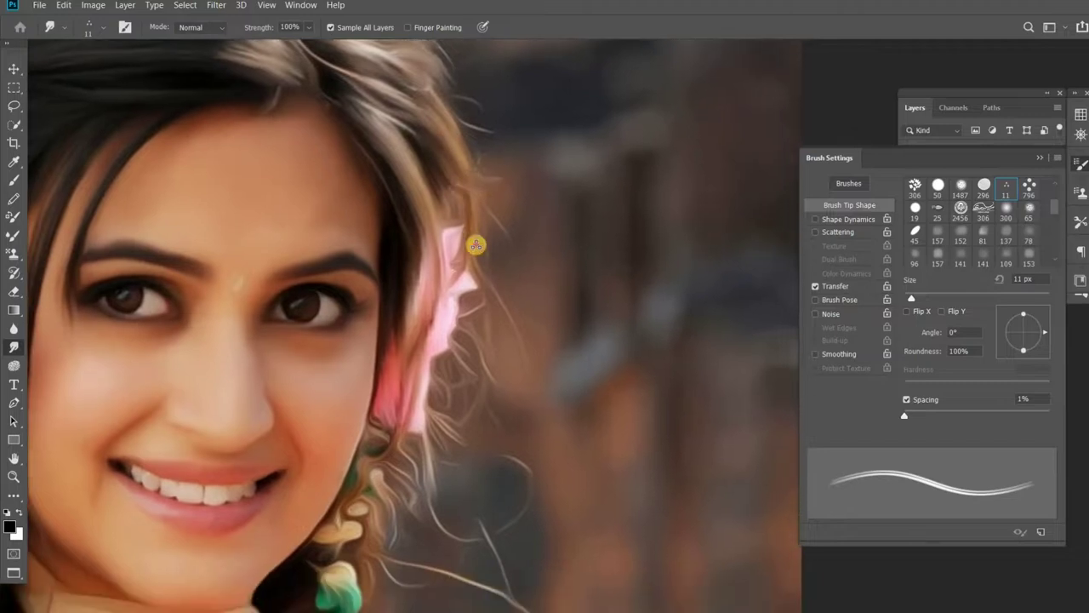
pyautogui.scroll(-1, 516, 253)
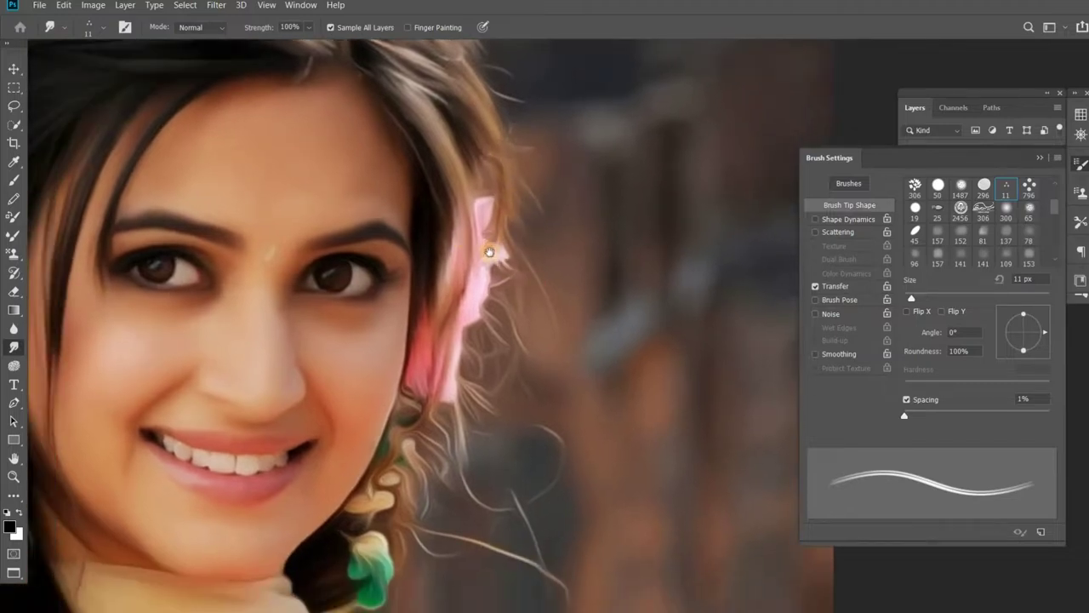
pyautogui.scroll(1, 490, 252)
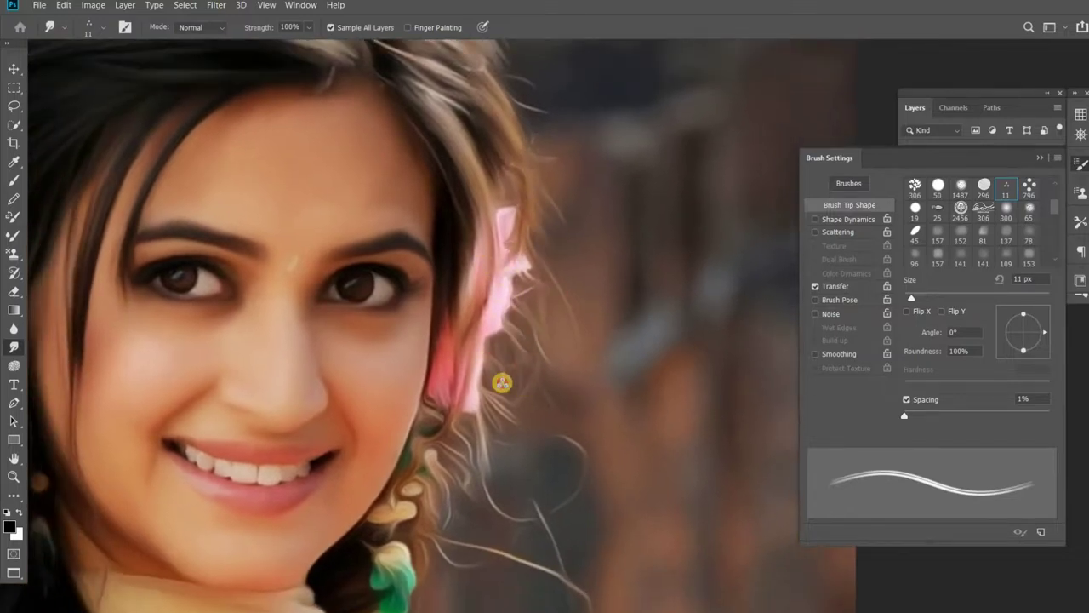
pyautogui.scroll(-3, 502, 382)
pyautogui.scroll(-2, 378, 443)
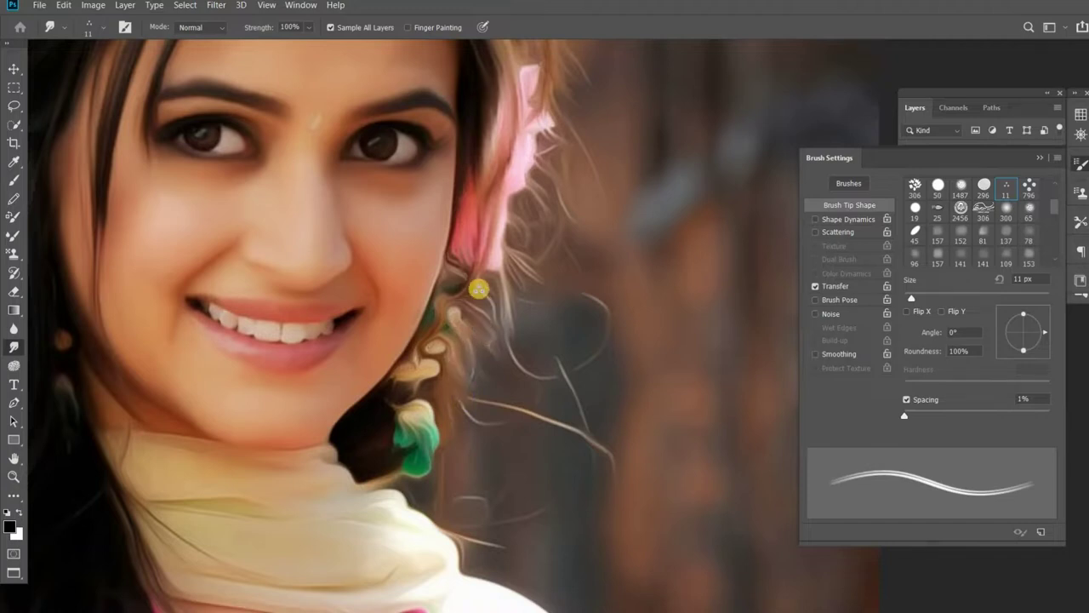
# - Smudge the long dark hair left of the face into smooth, flowing painted strands
pyautogui.hotkey('ctrl', '-')
pyautogui.hotkey('ctrl', '-')
pyautogui.scroll(-3, 392, 389)
pyautogui.hotkey('ctrl', '+')
pyautogui.hotkey('ctrl', '+')
pyautogui.hotkey('ctrl', '+')
pyautogui.scroll(3, 335, 304)
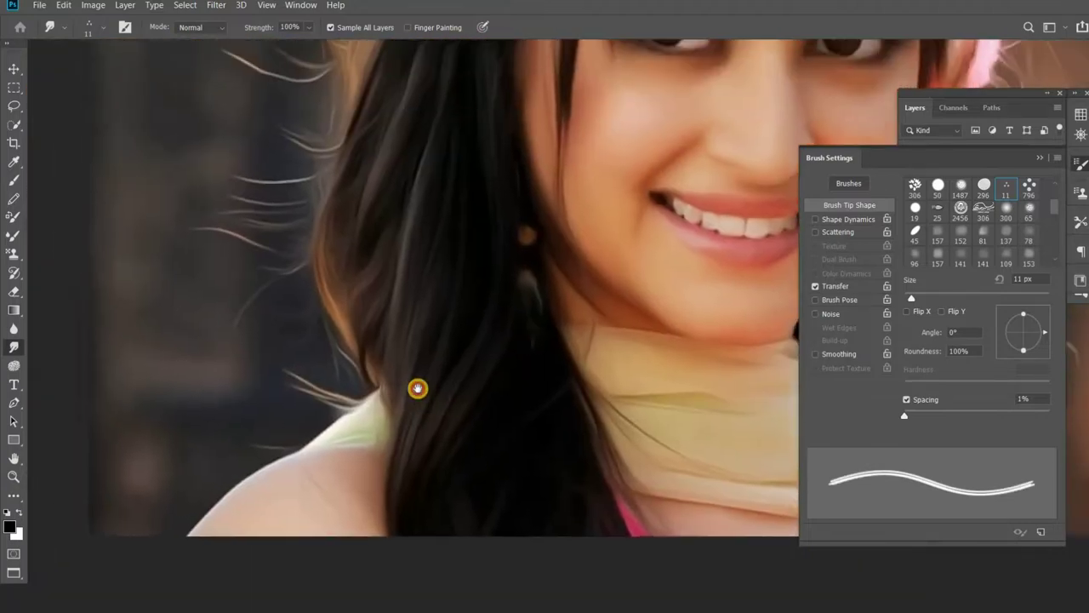
pyautogui.scroll(3, 418, 389)
pyautogui.scroll(3, 435, 297)
pyautogui.moveTo(316, 224); pyautogui.dragTo(397, 202)
pyautogui.moveTo(322, 253); pyautogui.dragTo(460, 204)
pyautogui.moveTo(306, 275)
pyautogui.mouseDown()
pyautogui.moveTo(408, 243)
pyautogui.moveTo(364, 276)
pyautogui.moveTo(426, 247)
pyautogui.moveTo(325, 333)
pyautogui.moveTo(404, 281)
pyautogui.moveTo(292, 347)
pyautogui.moveTo(391, 311)
pyautogui.moveTo(309, 369)
pyautogui.moveTo(376, 339)
pyautogui.moveTo(284, 377)
pyautogui.moveTo(304, 367)
pyautogui.moveTo(287, 382)
pyautogui.moveTo(325, 391)
pyautogui.mouseUp()
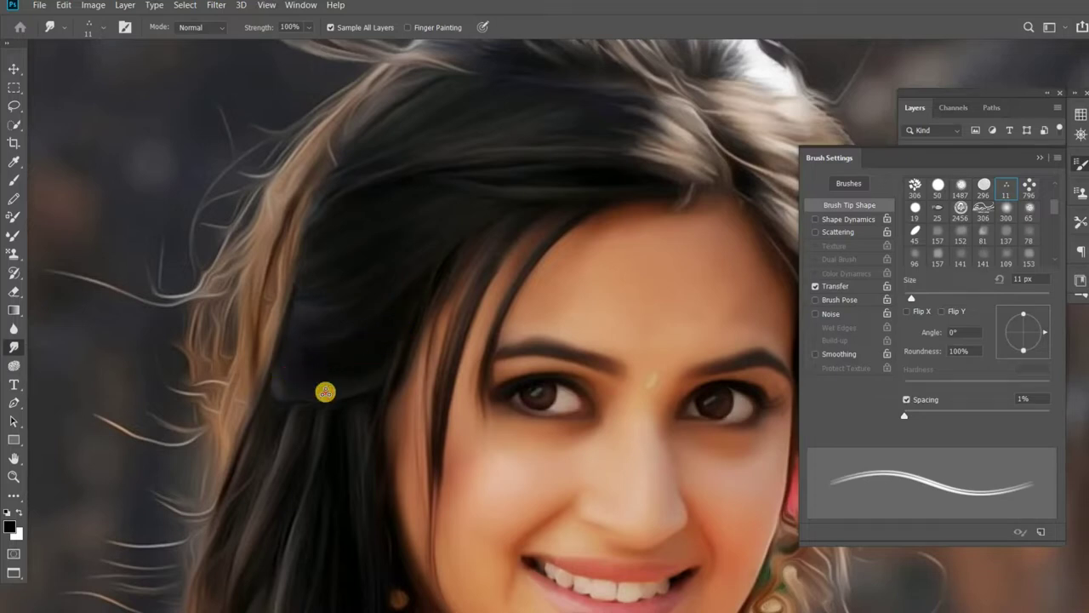
pyautogui.moveTo(401, 331)
pyautogui.mouseDown()
pyautogui.moveTo(438, 274)
pyautogui.moveTo(418, 369)
pyautogui.moveTo(433, 452)
pyautogui.moveTo(449, 355)
pyautogui.mouseUp()
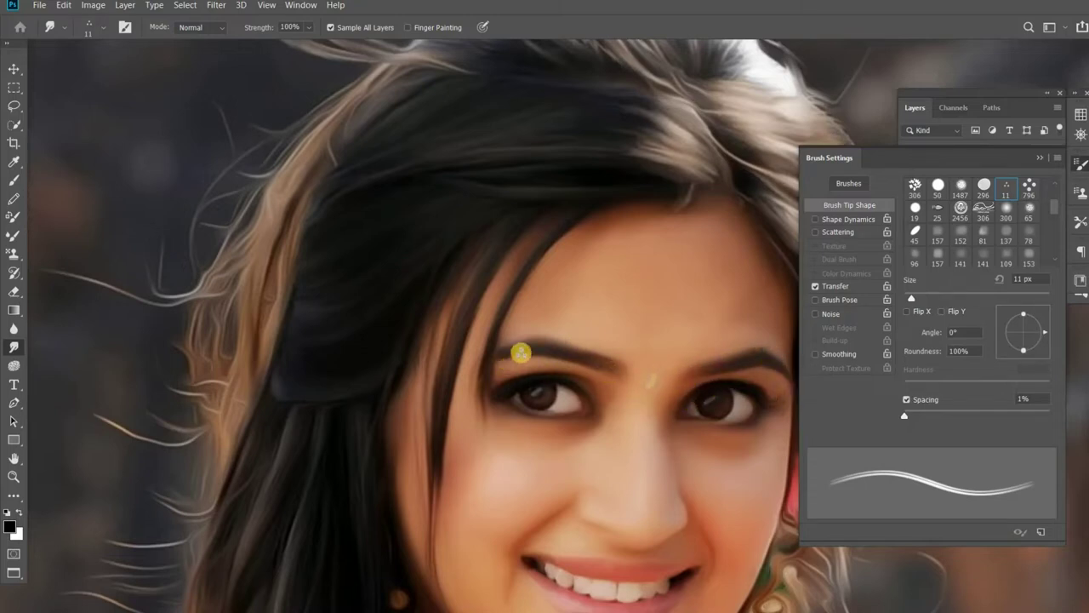
# - Pan down over the lower hair, scarf and shoulder, then back up toward the eyes
pyautogui.scroll(-2, 466, 353)
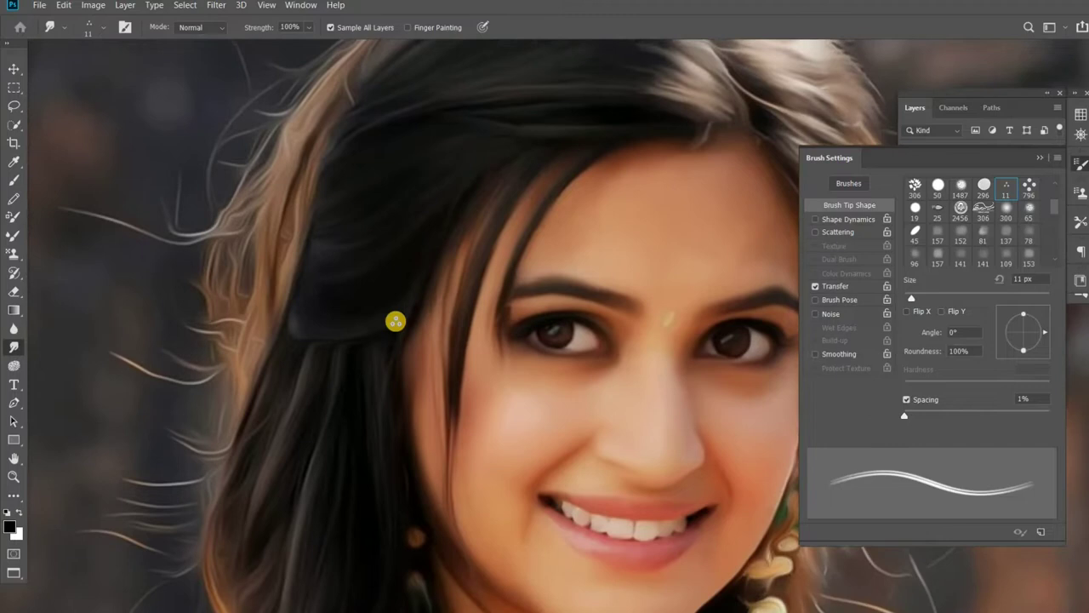
pyautogui.scroll(-2, 394, 318)
pyautogui.scroll(-2, 323, 348)
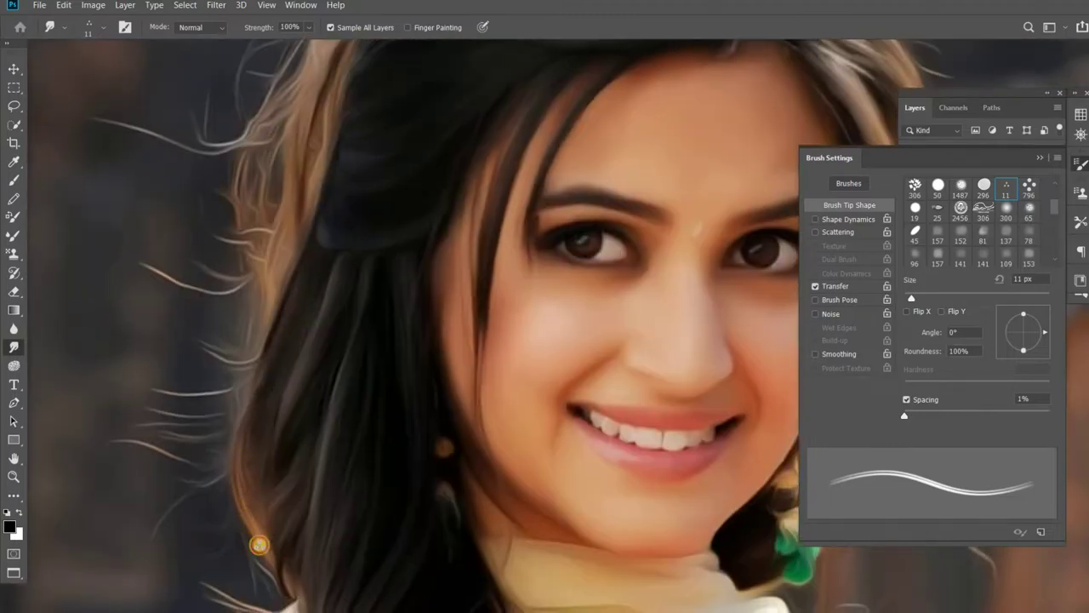
pyautogui.press('ctrl')
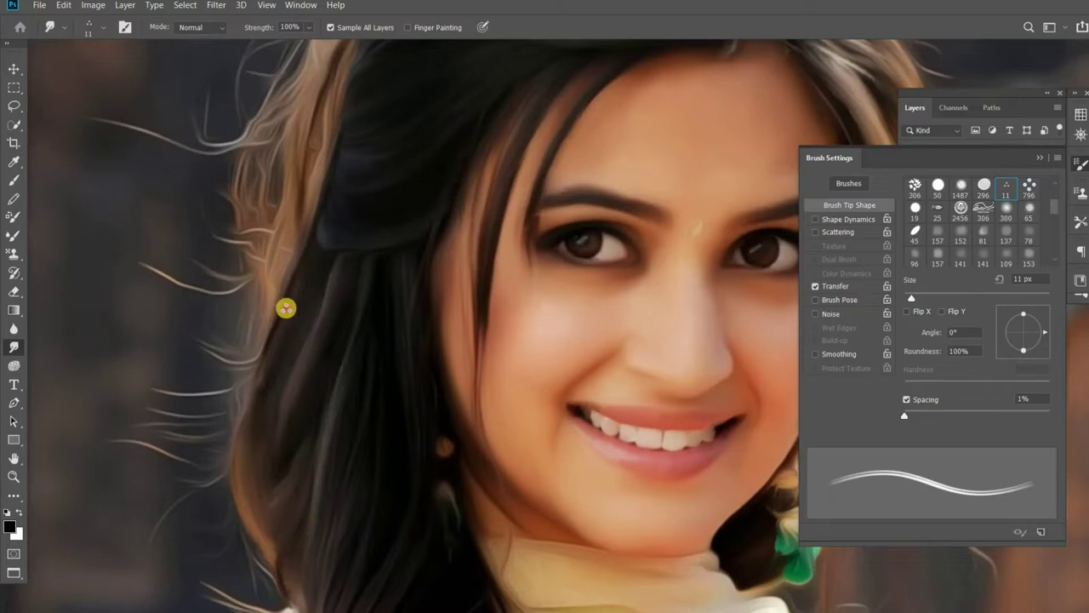
pyautogui.moveTo(389, 267); pyautogui.dragTo(389, 189)
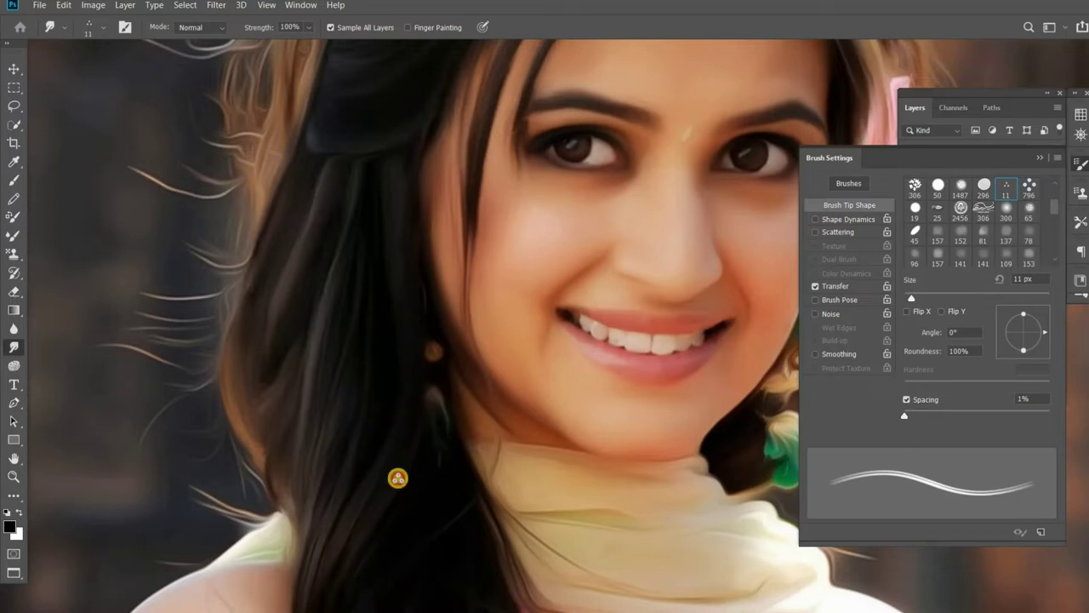
pyautogui.moveTo(375, 534); pyautogui.dragTo(416, 372)
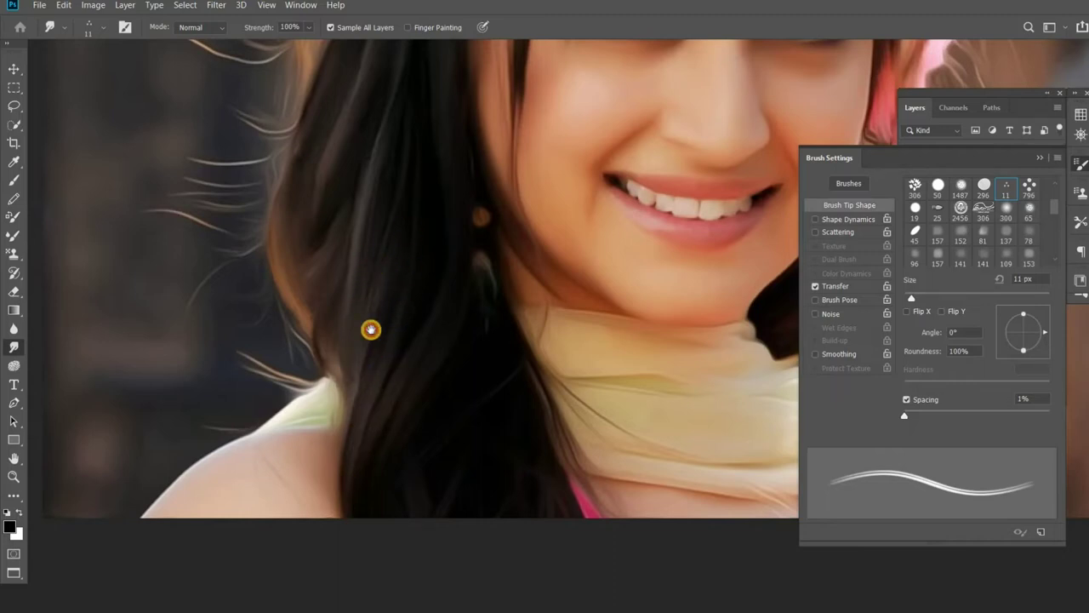
pyautogui.moveTo(371, 329); pyautogui.dragTo(371, 400)
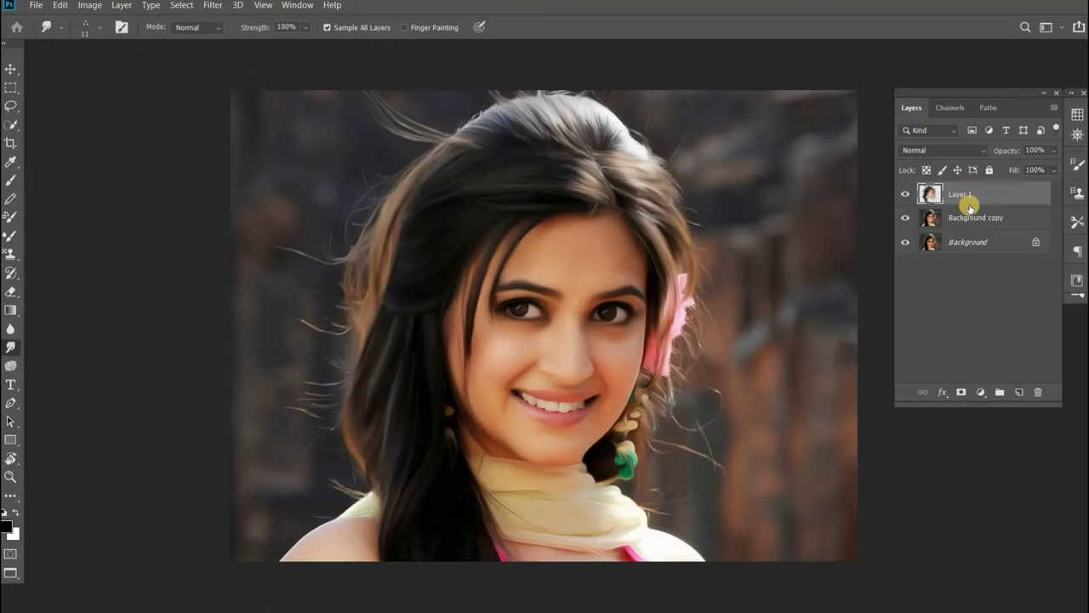
# - Merge Layer 1 and Background copy into a single painted layer
pyautogui.keyDown('ctrl'); pyautogui.click(971, 220); pyautogui.keyUp('ctrl')
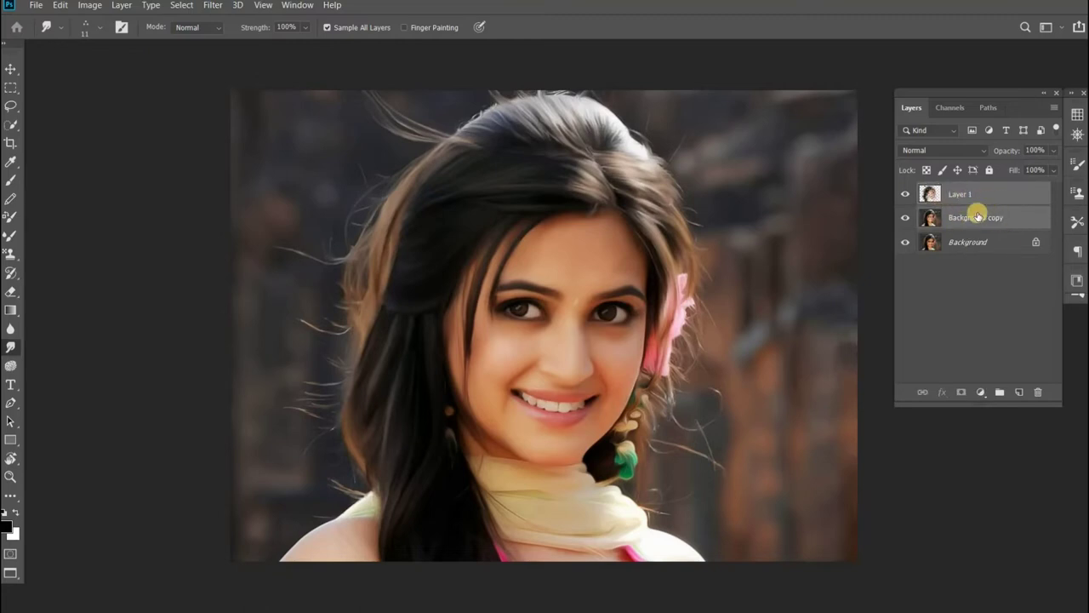
pyautogui.rightClick(1007, 221)
pyautogui.click(914, 404)
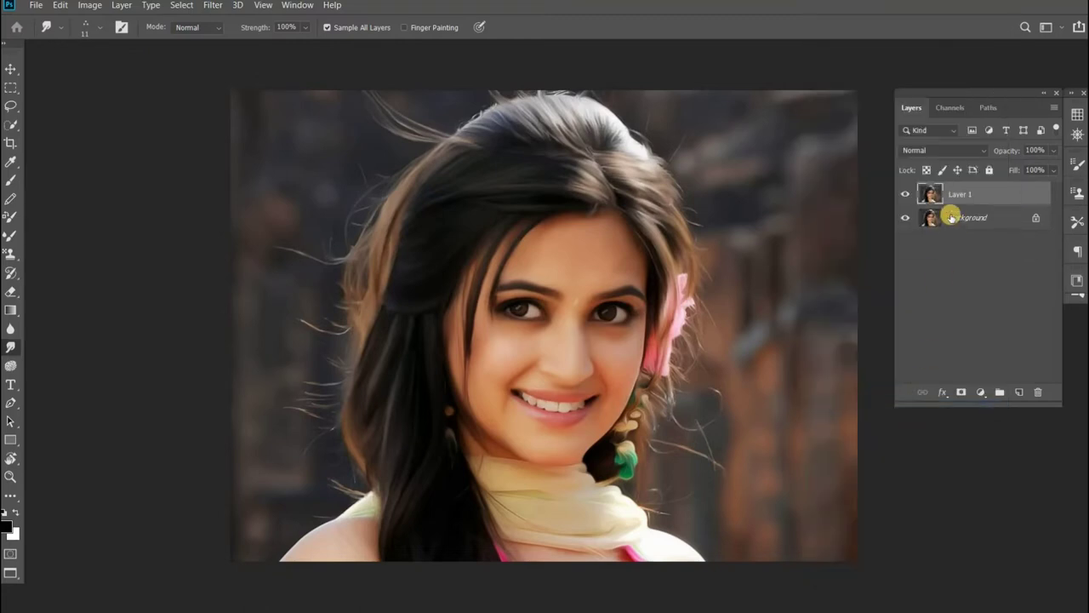
# - Toggle Layer 1's visibility several times to compare the painting with the original photo
pyautogui.click(905, 194)
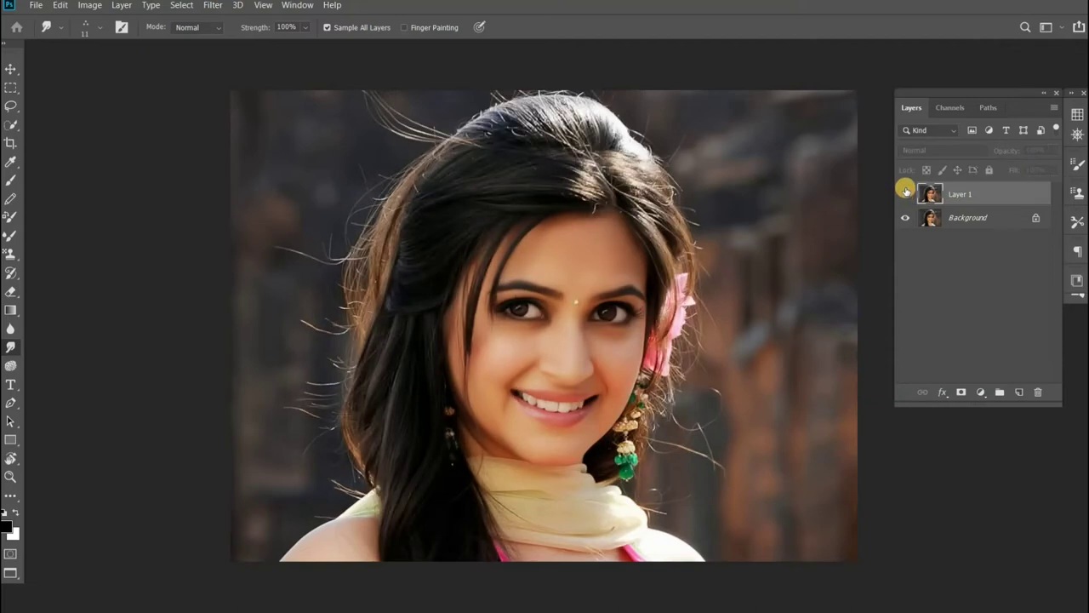
pyautogui.click(906, 194)
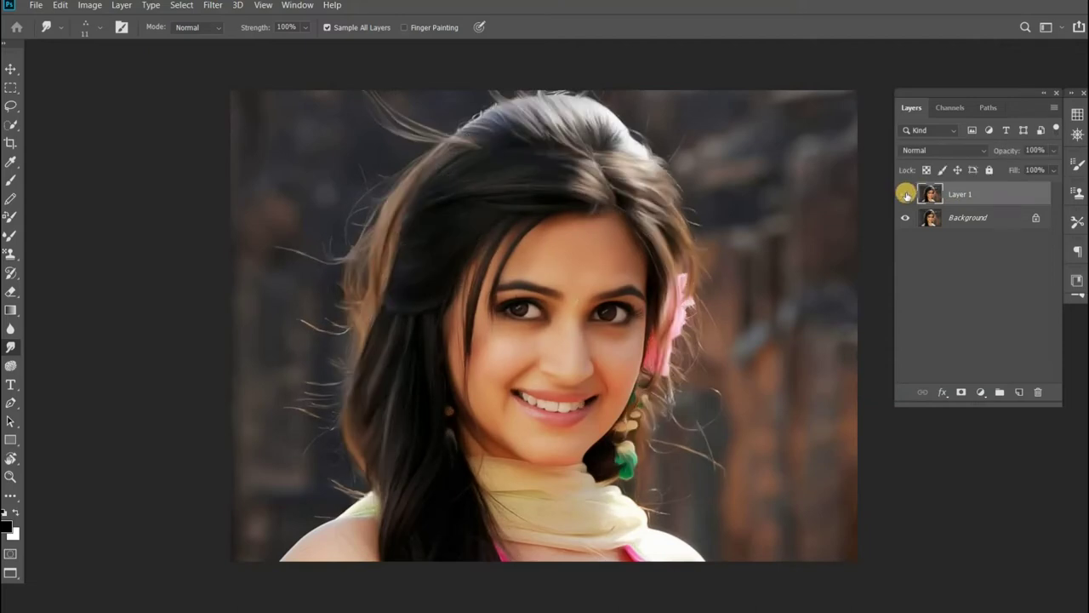
pyautogui.click(906, 194)
pyautogui.click(907, 194)
pyautogui.click(907, 195)
pyautogui.click(907, 195)
pyautogui.click(906, 195)
pyautogui.click(907, 195)
pyautogui.click(905, 195)
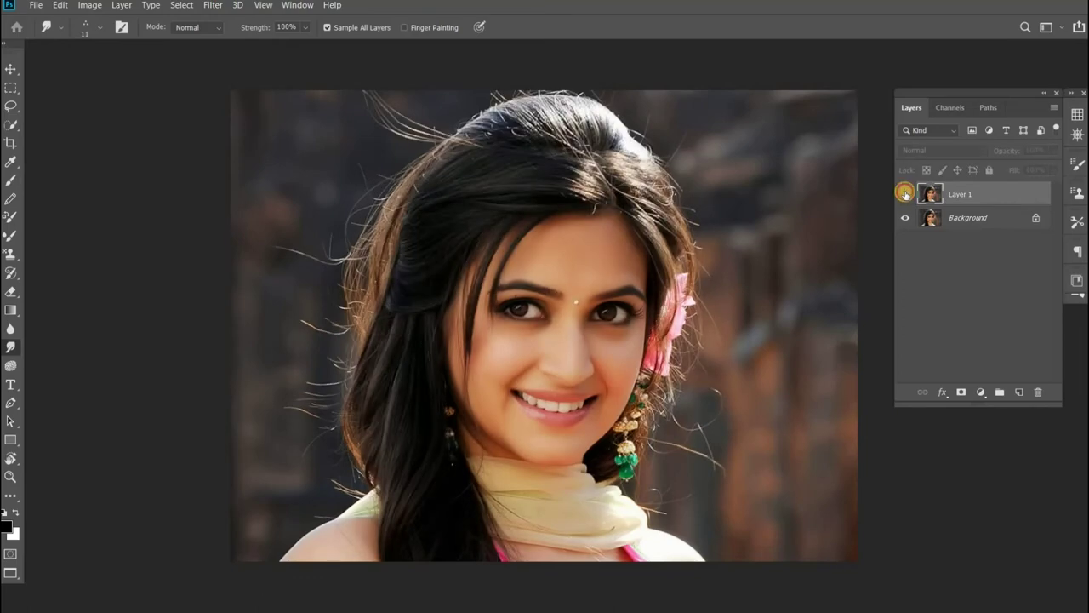
pyautogui.click(904, 194)
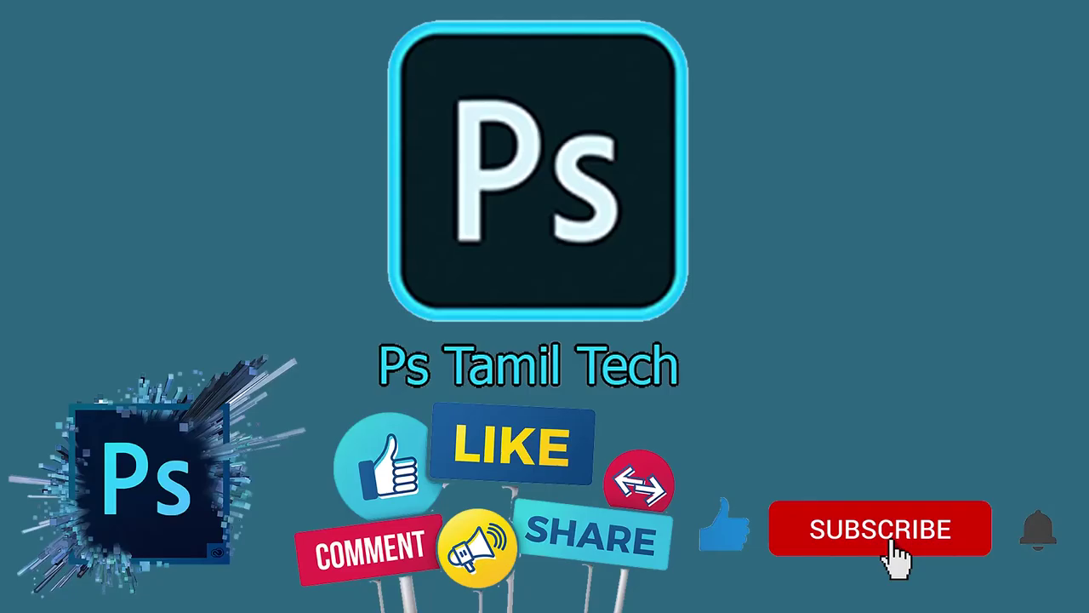